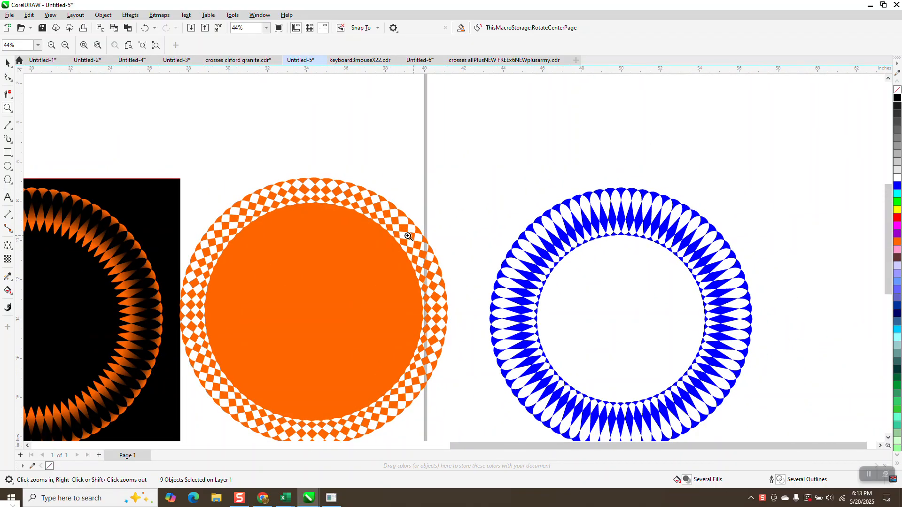
- Move the black square and its orange gradient ring off the page, beyond the page's upper-right corner
scroll(447, 226, down, 1)
drag(188, 193, 285, 253)
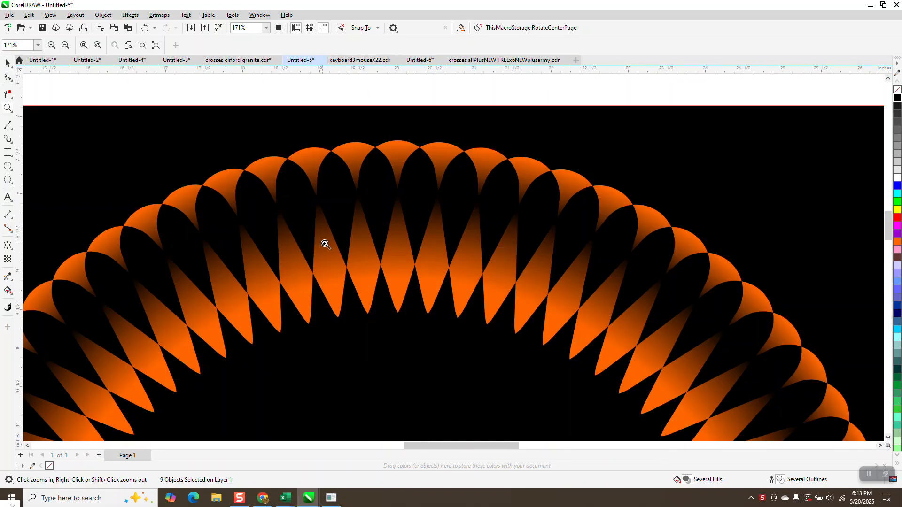
scroll(364, 235, down, 3)
key(space)
scroll(381, 209, down, 1)
drag(442, 218, 625, 132)
drag(460, 202, 359, 309)
drag(419, 249, 602, 168)
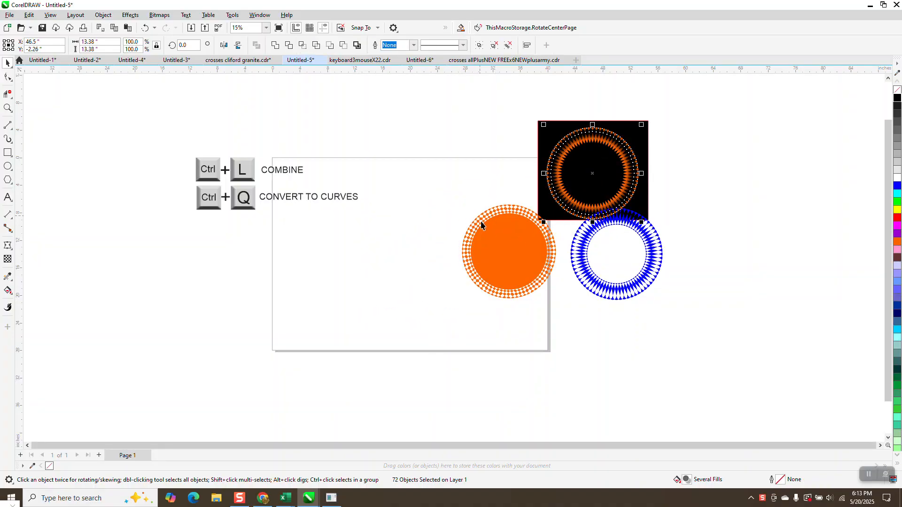
- Clear the page by moving the orange checkered disc beside the blue ring and the Combine and Convert to Curves notes higher up
click(509, 244)
key(F10)
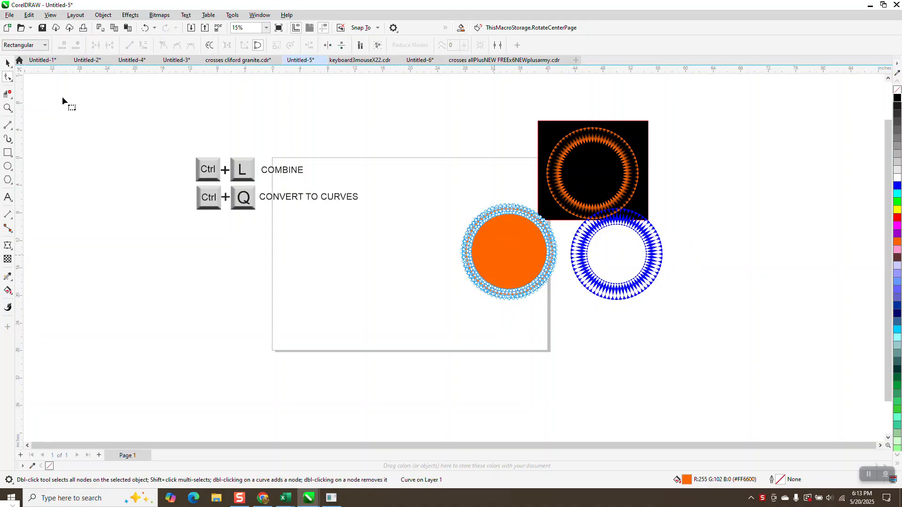
click(7, 63)
drag(540, 243, 739, 227)
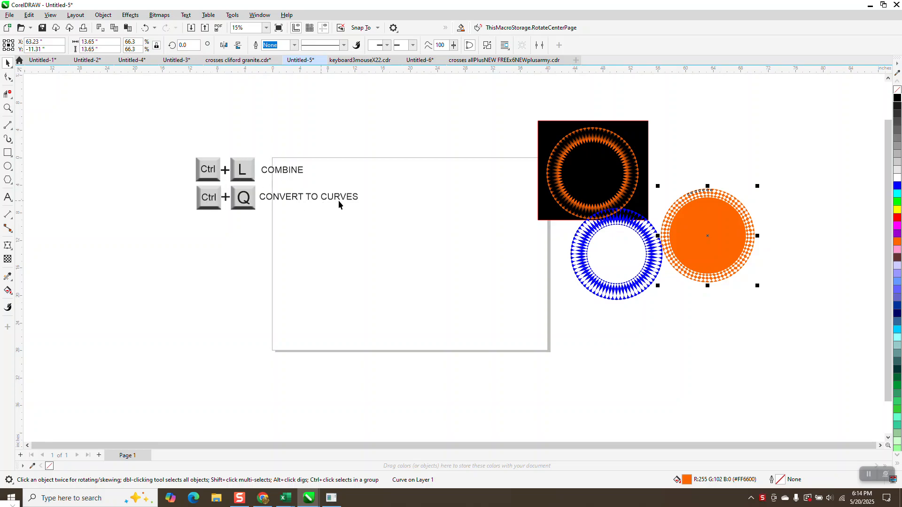
drag(162, 145, 393, 230)
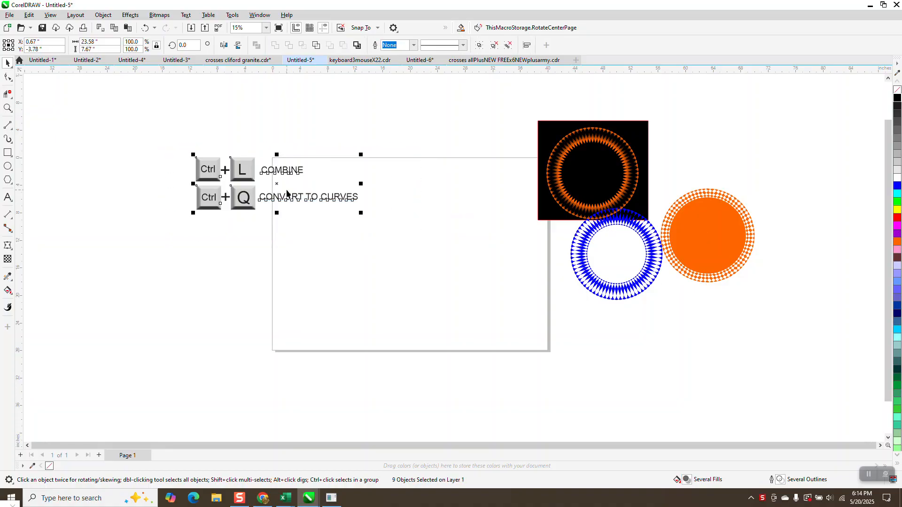
drag(278, 185, 253, 132)
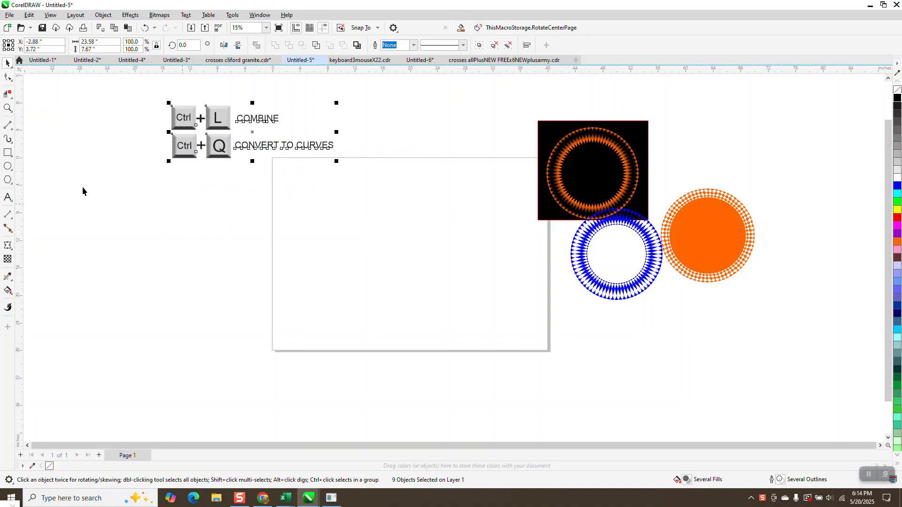
- Draw a 12-sided polygon about 18.9 inches wide and center it on the page
click(13, 184)
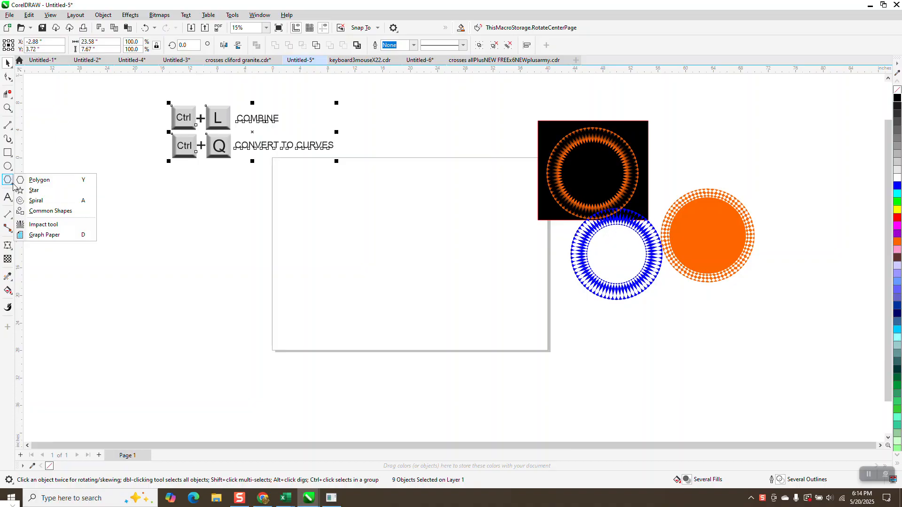
click(38, 180)
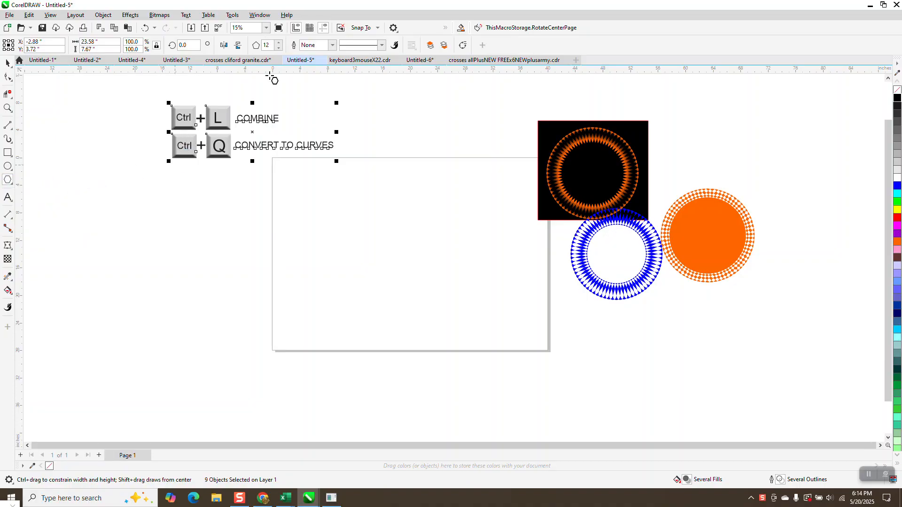
drag(459, 196, 354, 321)
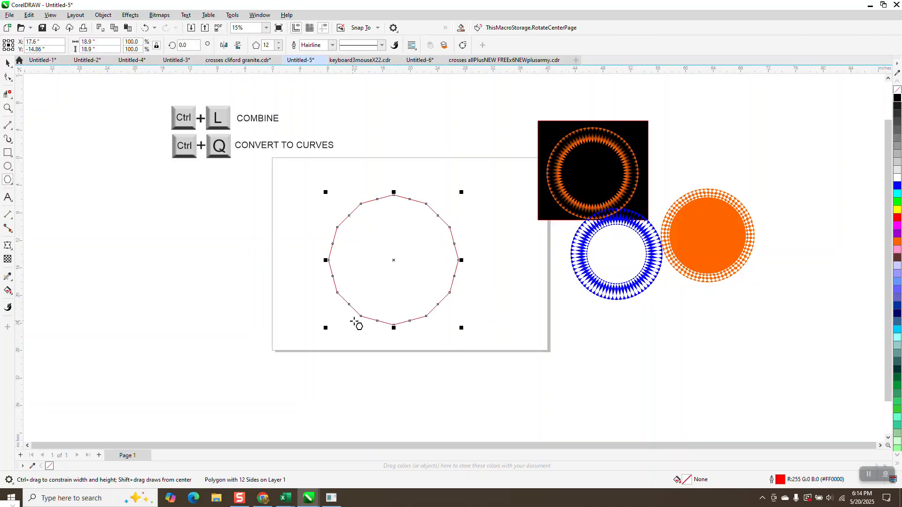
key(p)
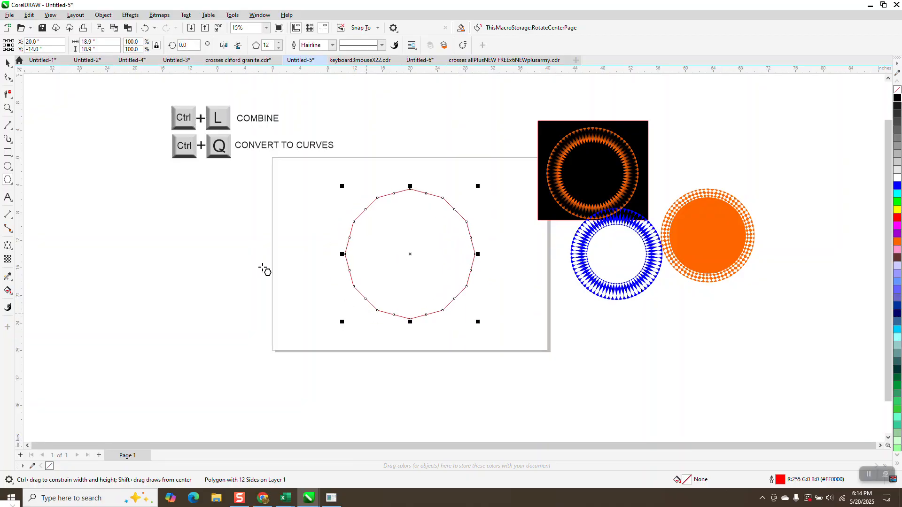
- Pull a mid-side node of the polygon inward to form a 12-pointed star, and convert the star to curves
click(8, 76)
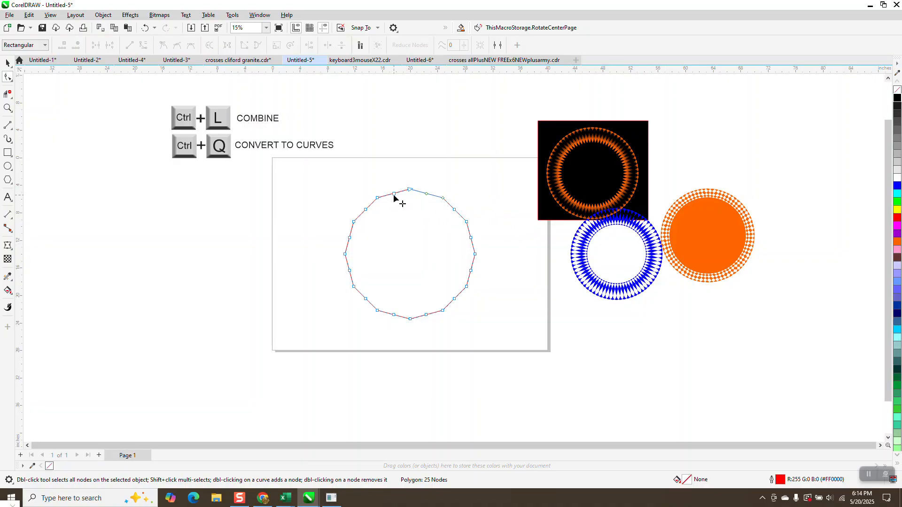
drag(395, 196, 407, 226)
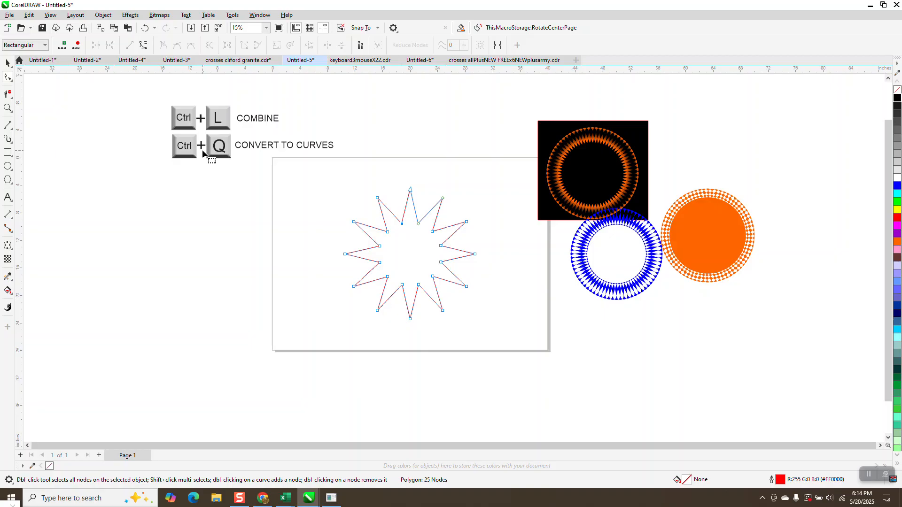
key(ctrl+q)
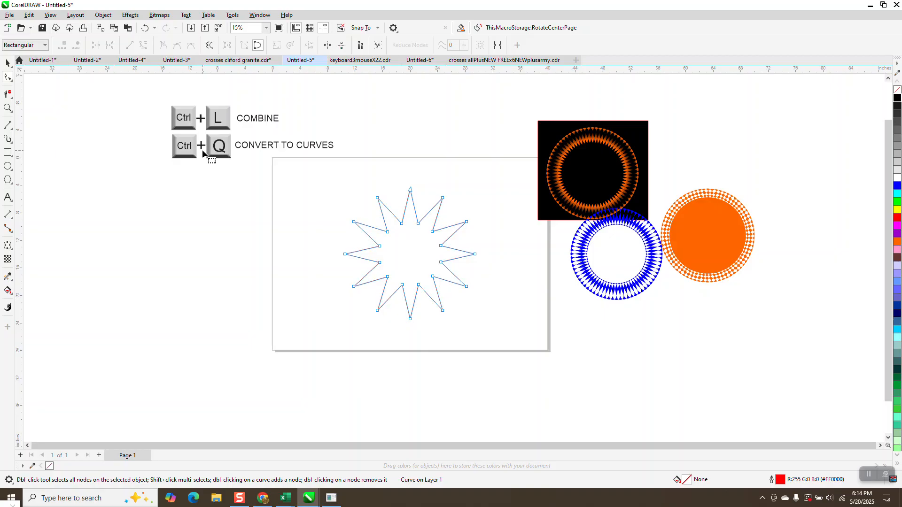
click(103, 16)
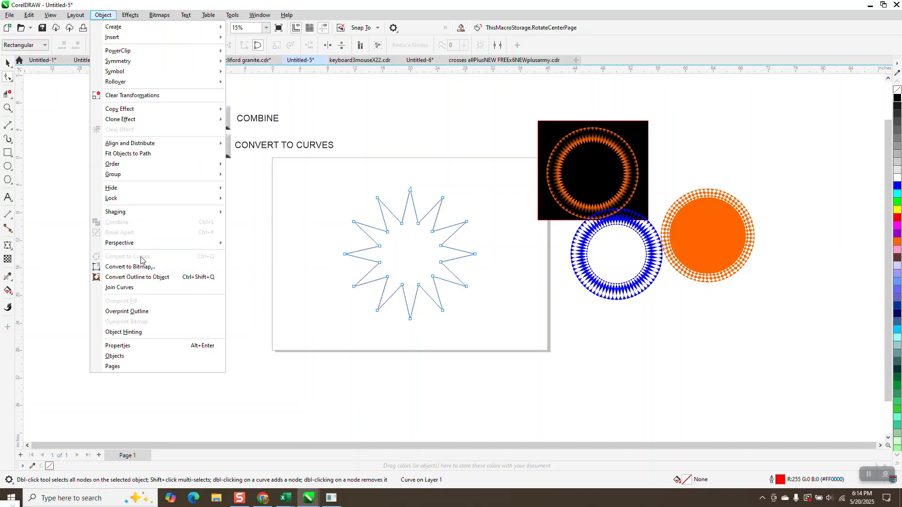
click(302, 188)
- Round all the star's corners with a 0.5-inch fillet
drag(489, 330, 488, 330)
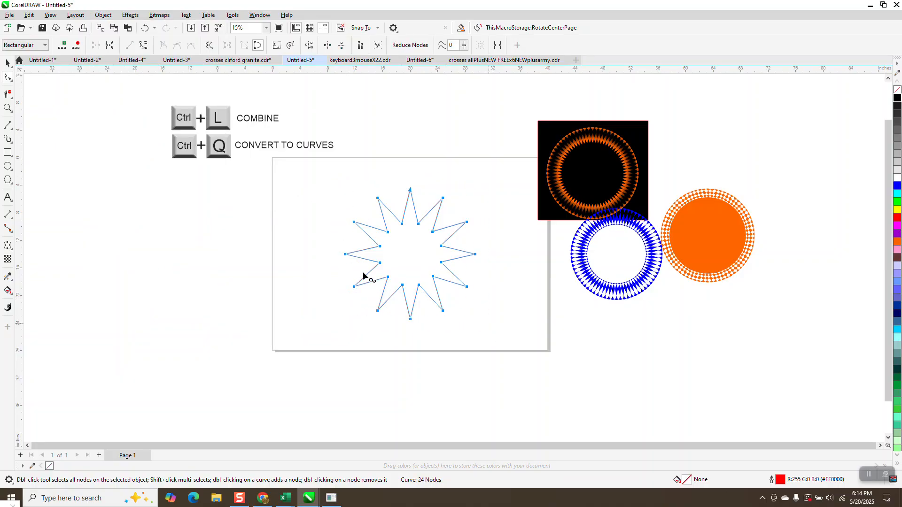
click(261, 16)
mouse_move(282, 141)
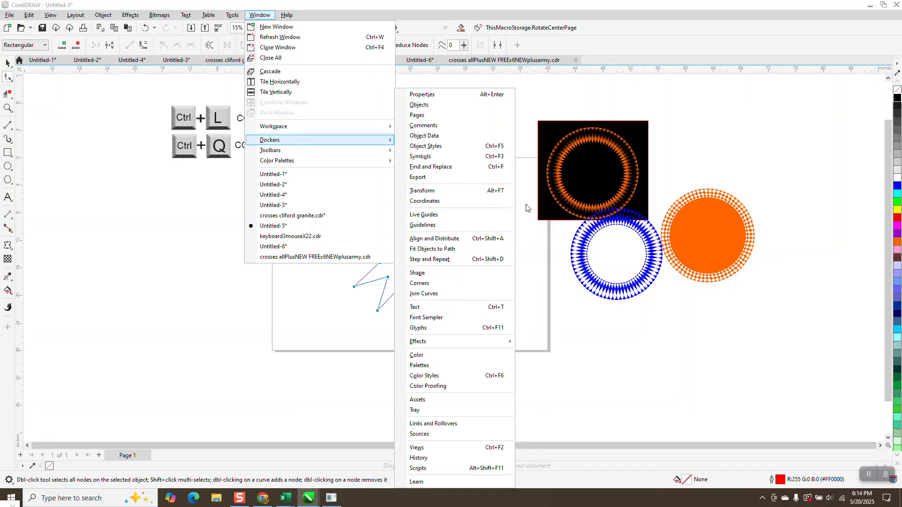
click(439, 284)
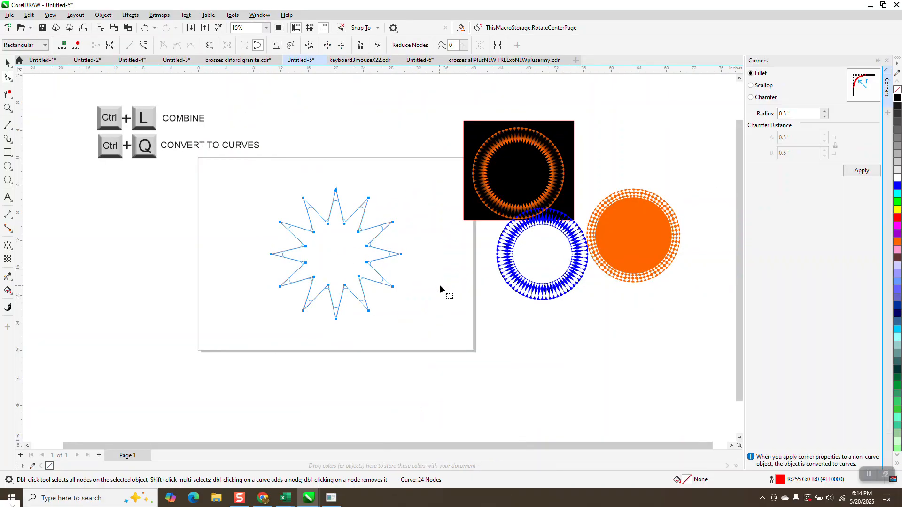
click(861, 170)
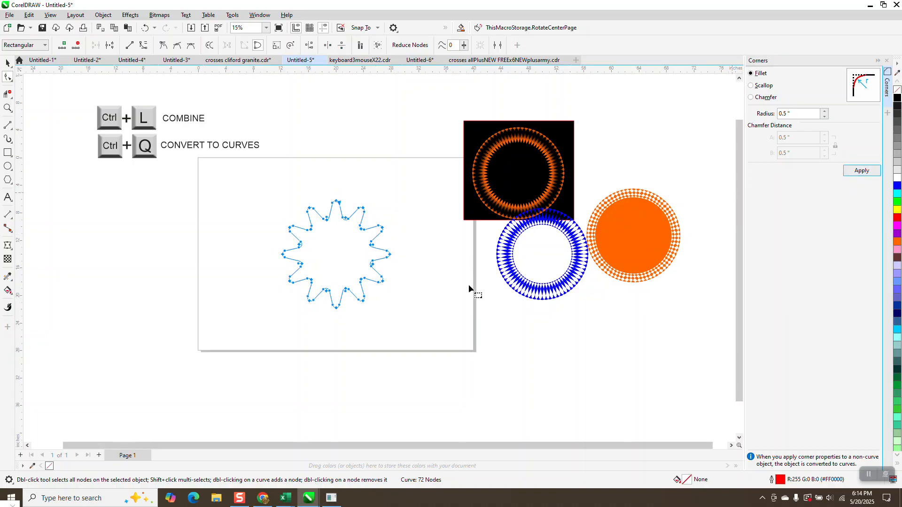
- Duplicate the rounded star outline in place at successive 5-degree rotations up to 25 degrees
click(8, 63)
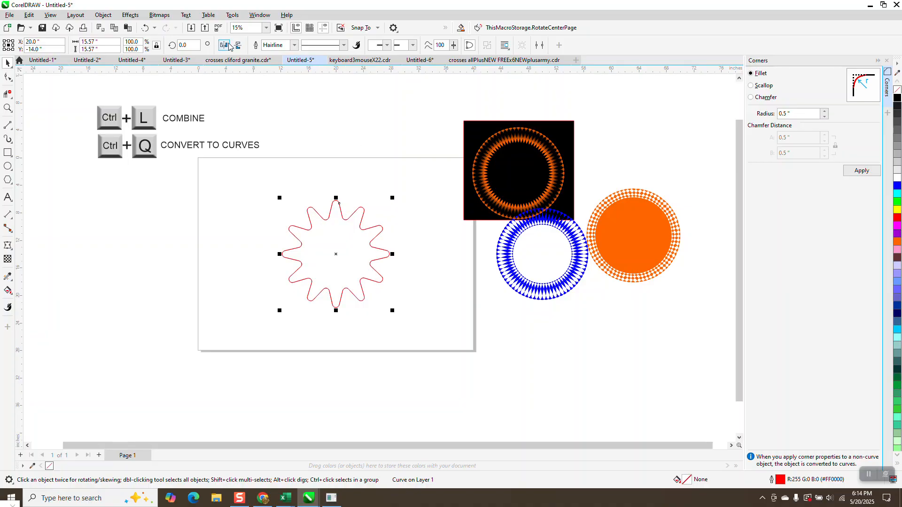
text(5)
key(Return)
key(ctrl+d)
key(ctrl+d)
key(ctrl+d)
key(ctrl+d)
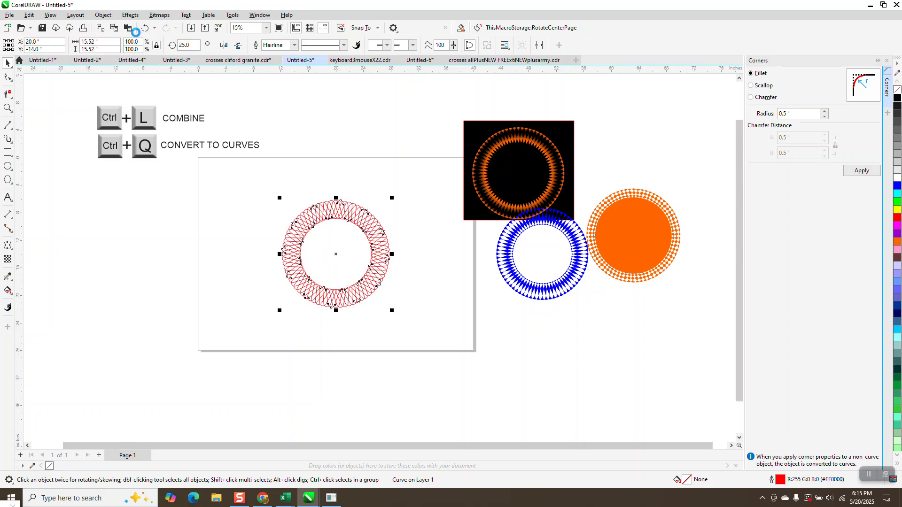
click(7, 108)
drag(260, 202, 402, 299)
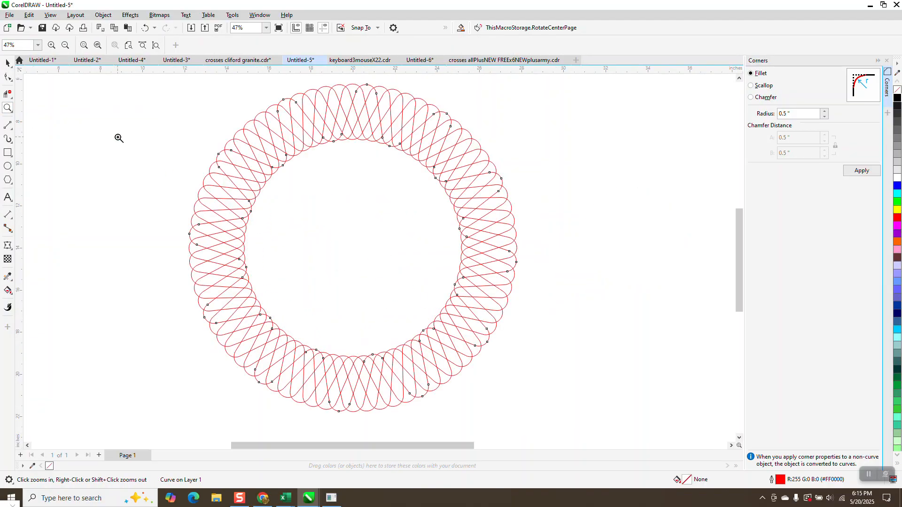
click(7, 63)
scroll(338, 166, down, 1)
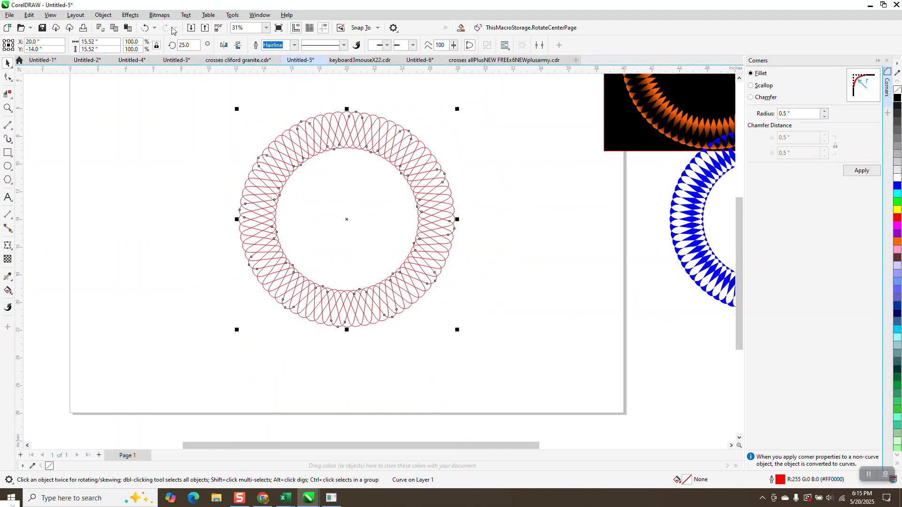
- Remove all the rotated star duplicates, keeping only the original outline
click(146, 28)
click(145, 28)
click(146, 27)
click(146, 27)
click(145, 27)
click(368, 101)
drag(349, 148, 434, 195)
right_click(434, 194)
key(Delete)
- Fill the rounded star with orange and remove its outline
click(404, 216)
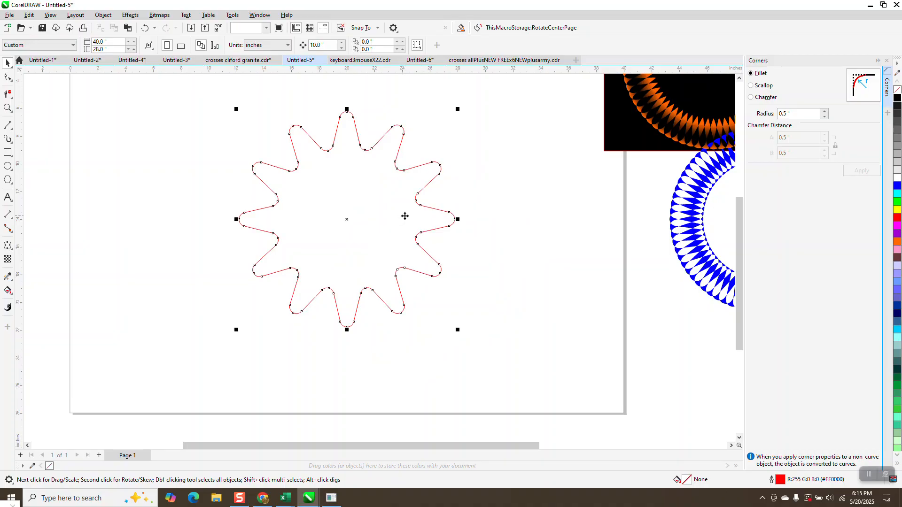
click(898, 242)
right_click(897, 90)
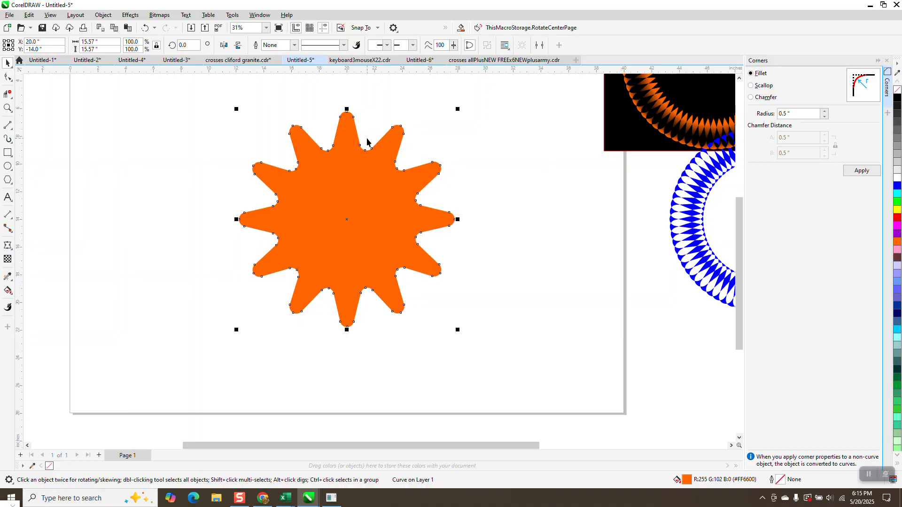
- Create five duplicates of the orange star in place, each rotated a further 5 degrees up to 25 degrees
text(5)
key(Return)
key(ctrl+d)
key(ctrl+d)
key(ctrl+d)
key(ctrl+d)
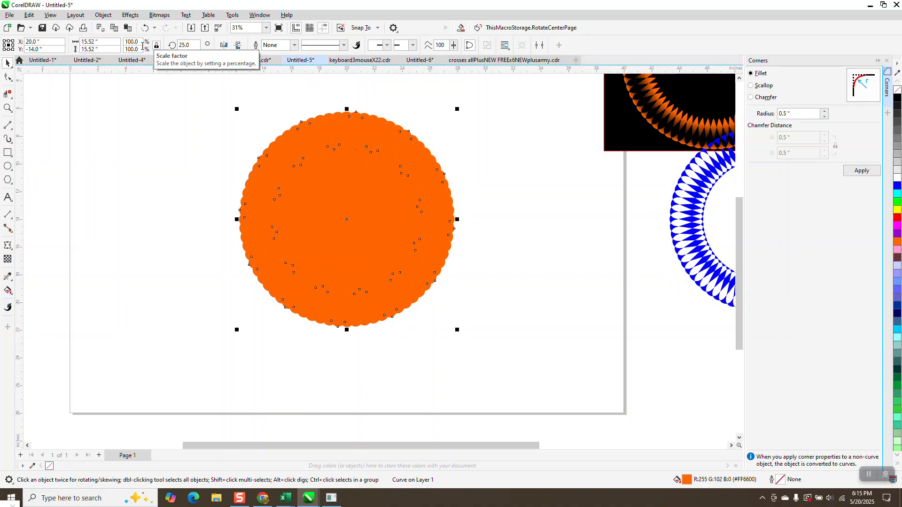
- Try combining the six overlapping orange stars, undo the combination, and look up the Combine command
drag(207, 87, 229, 204)
drag(506, 351, 510, 350)
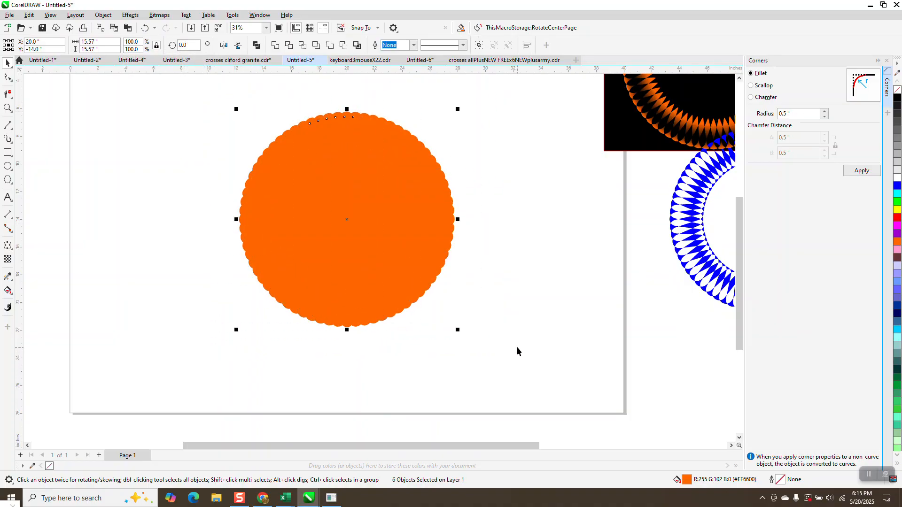
scroll(512, 349, down, 2)
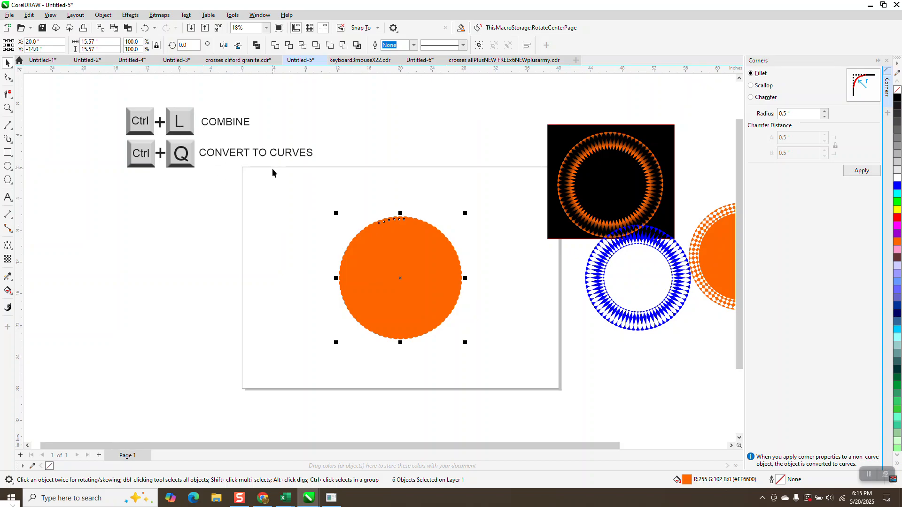
key(ctrl+l)
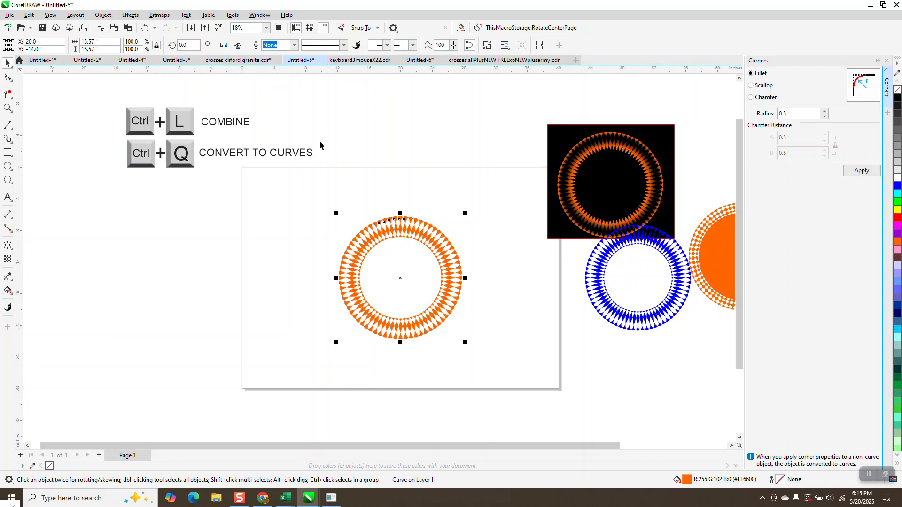
click(145, 27)
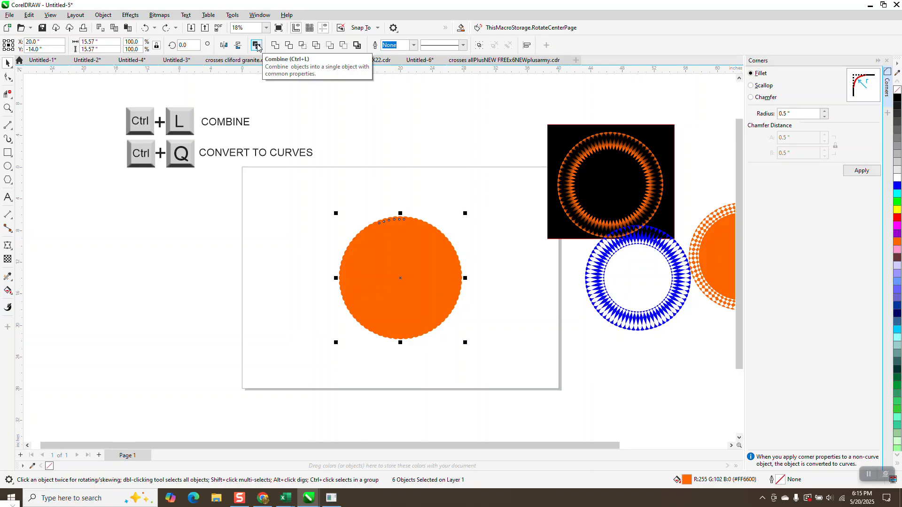
click(102, 15)
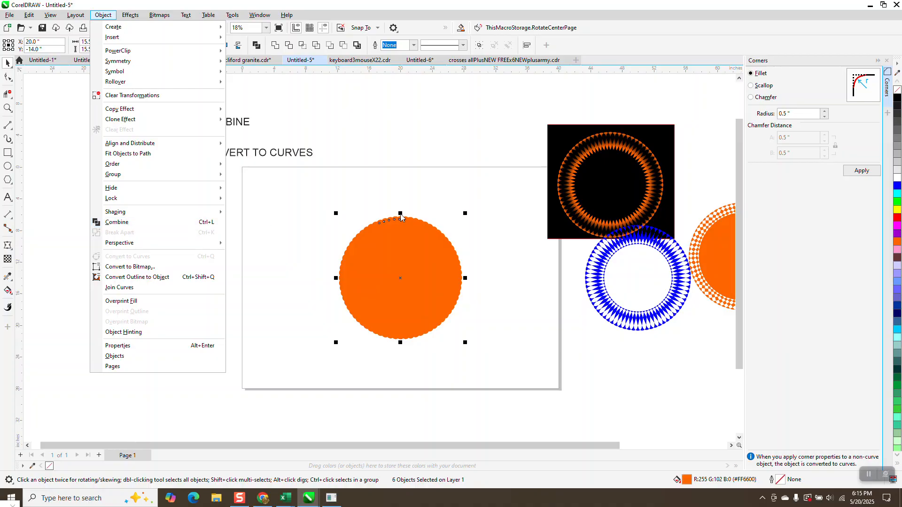
key(l)
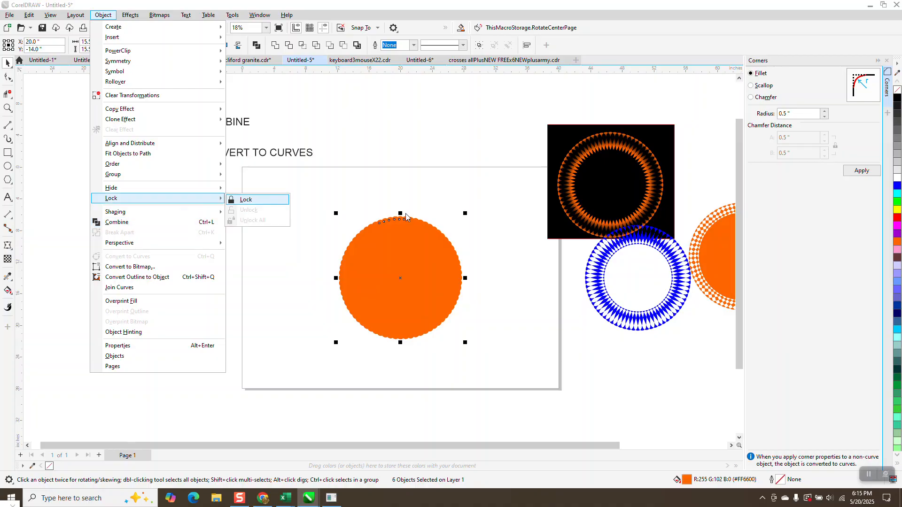
click(441, 218)
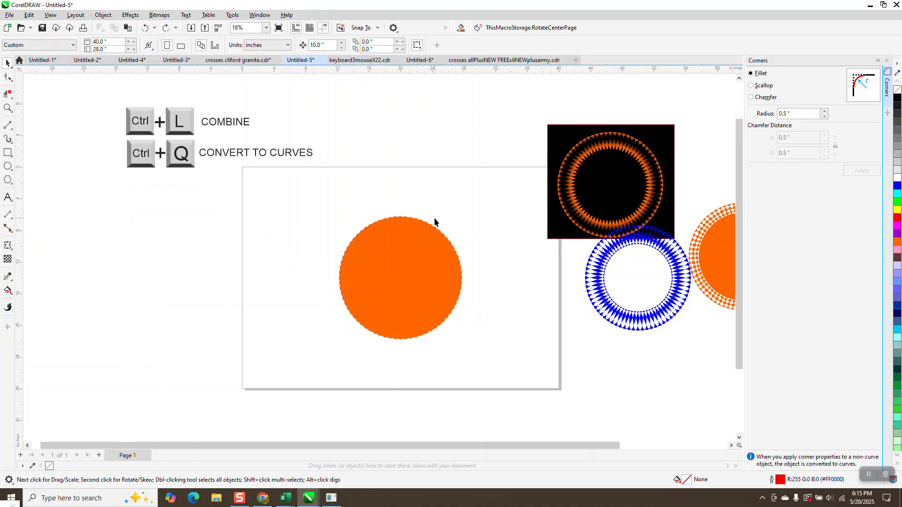
click(413, 304)
- Combine the six overlapping orange stars into a single curve with a patterned ring, and inspect it up close
drag(307, 189, 505, 371)
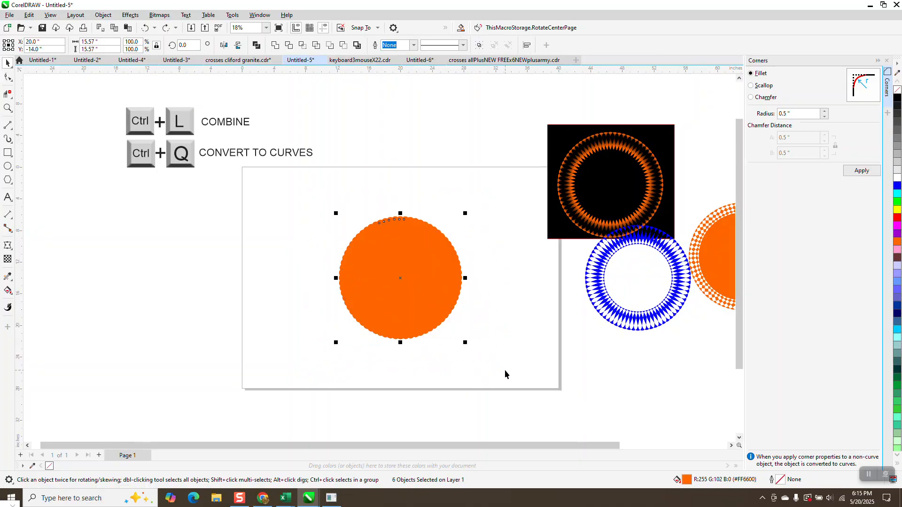
key(ctrl+l)
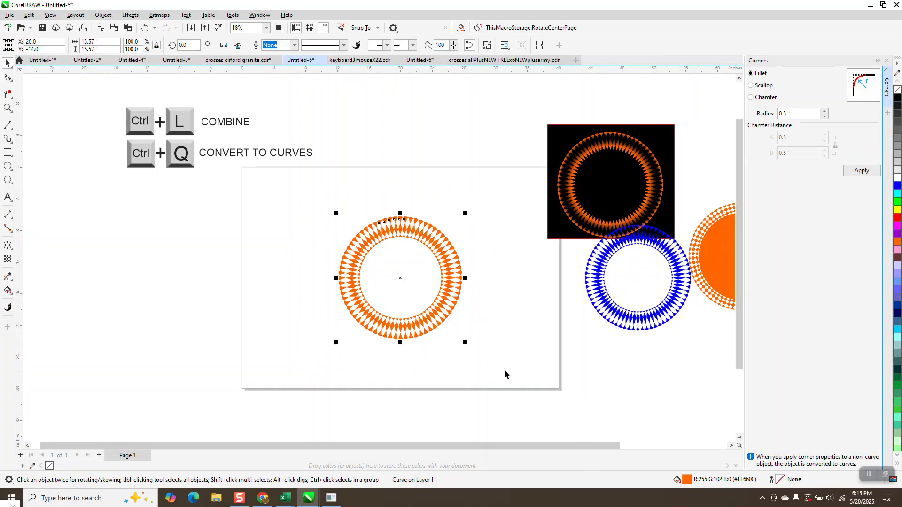
click(7, 108)
drag(346, 182, 501, 365)
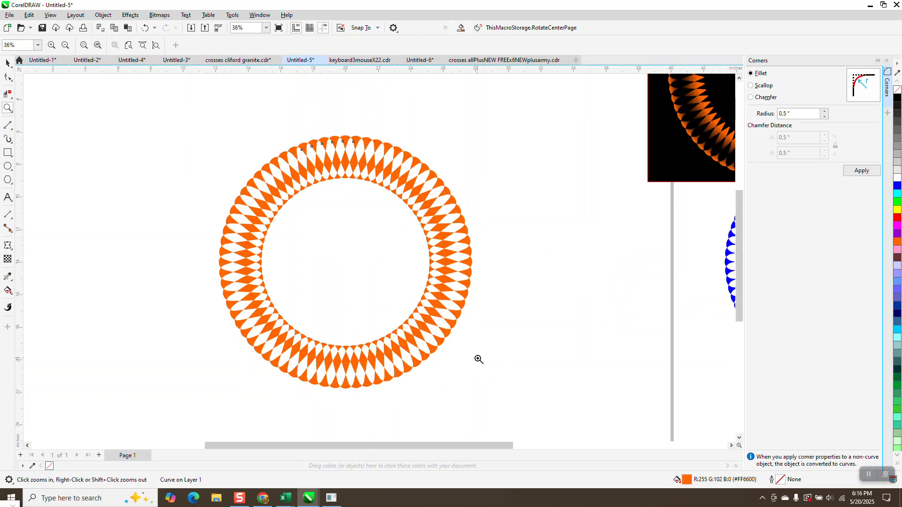
- Apply a linear fountain fill across the combined ring, running from orange on one side to yellow on the opposite side
click(11, 297)
click(33, 291)
drag(222, 266, 466, 259)
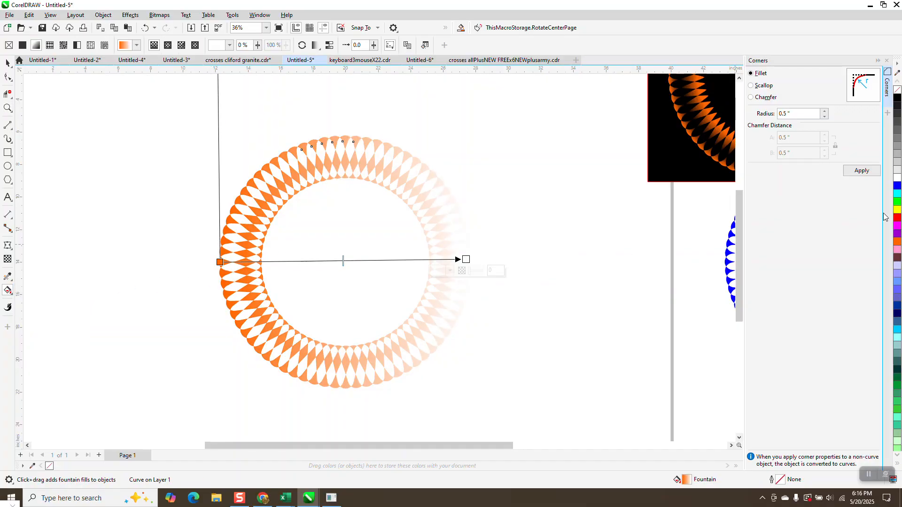
click(897, 210)
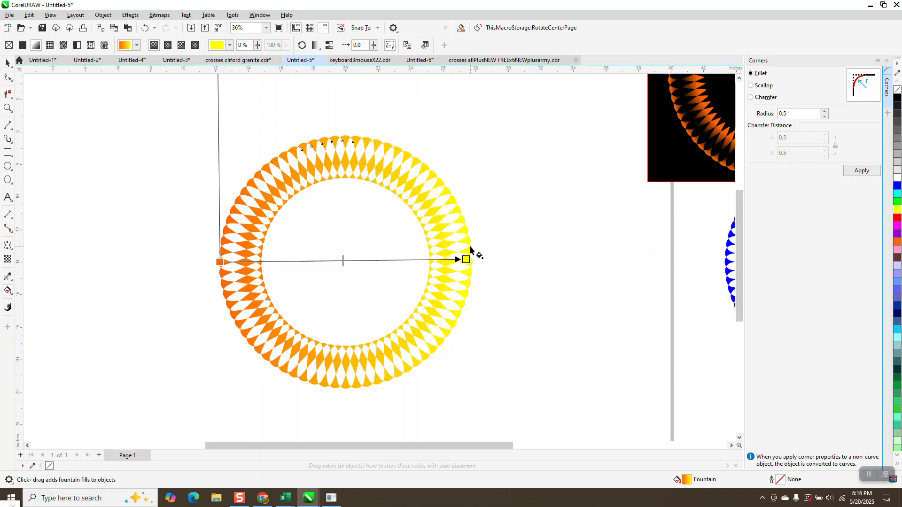
scroll(459, 275, down, 1)
click(8, 63)
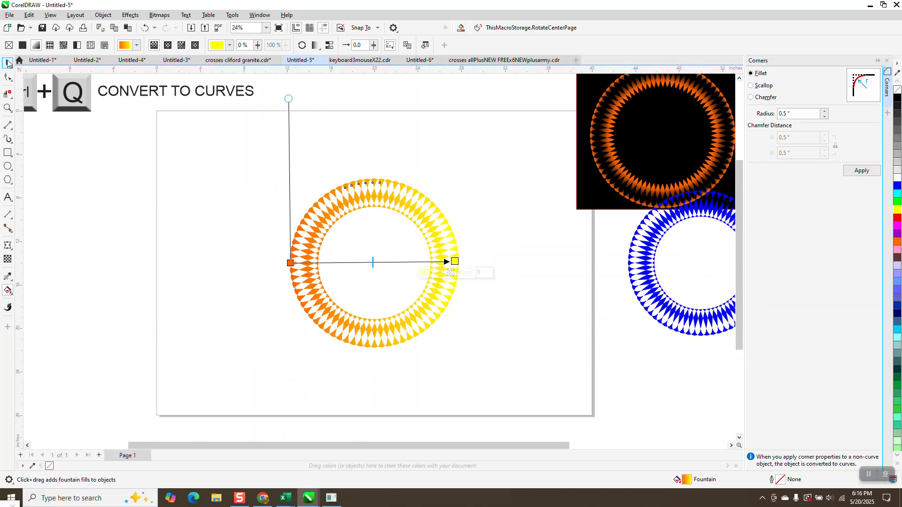
- Place the black rectangle behind the gradient ring, enlarge it to frame the ring, and move the ring off it
drag(608, 190, 310, 326)
drag(462, 347, 495, 375)
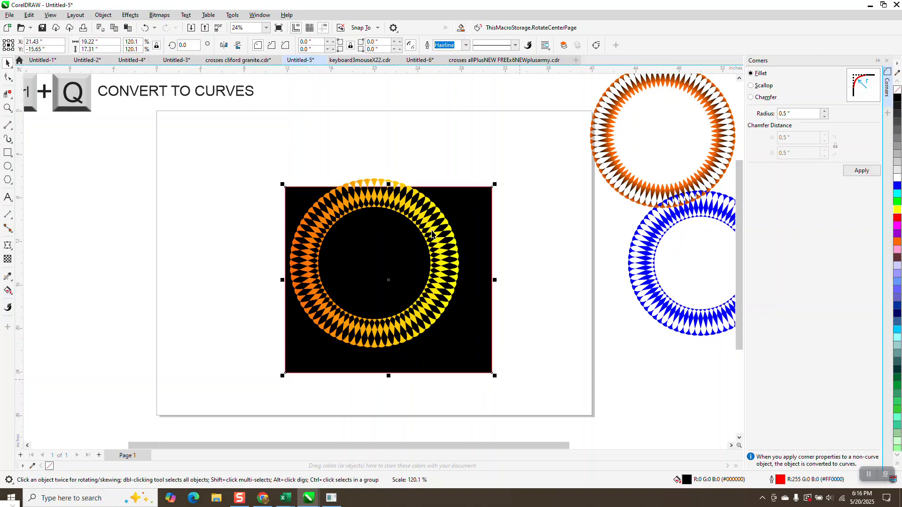
drag(389, 185, 424, 171)
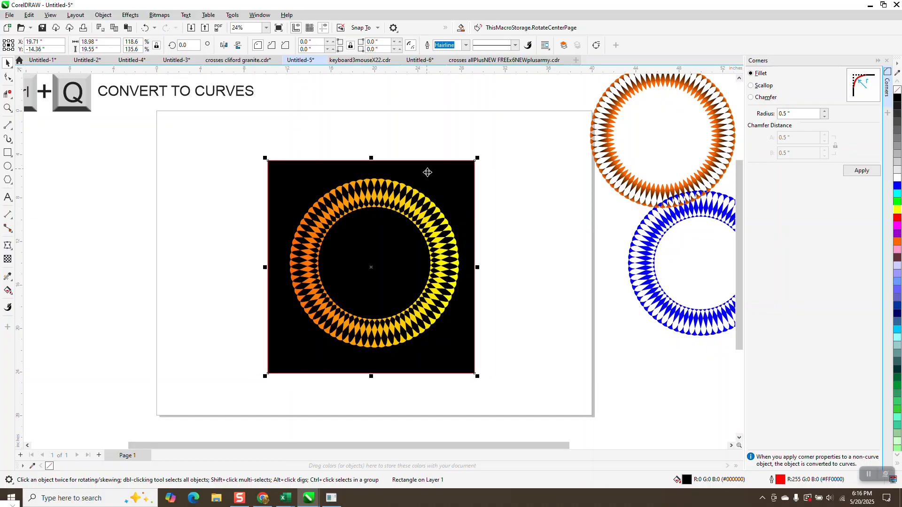
click(348, 193)
drag(359, 206, 147, 201)
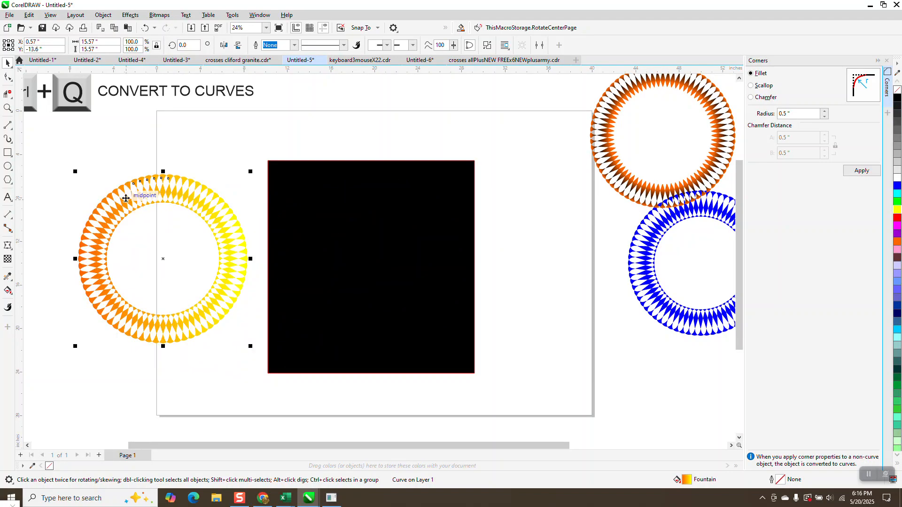
- Undo the ring move, the black rectangle changes and the gradient, back to the solid orange ring
click(145, 29)
click(145, 28)
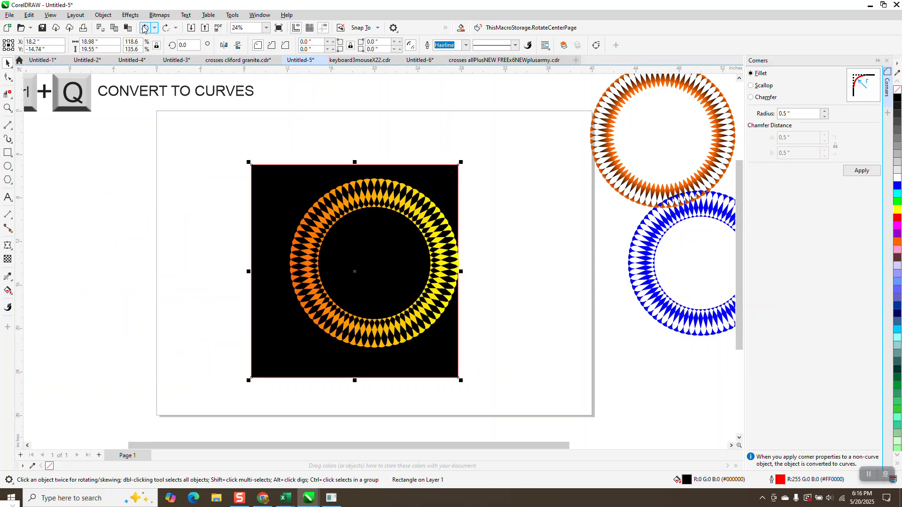
click(145, 28)
click(145, 28)
click(145, 29)
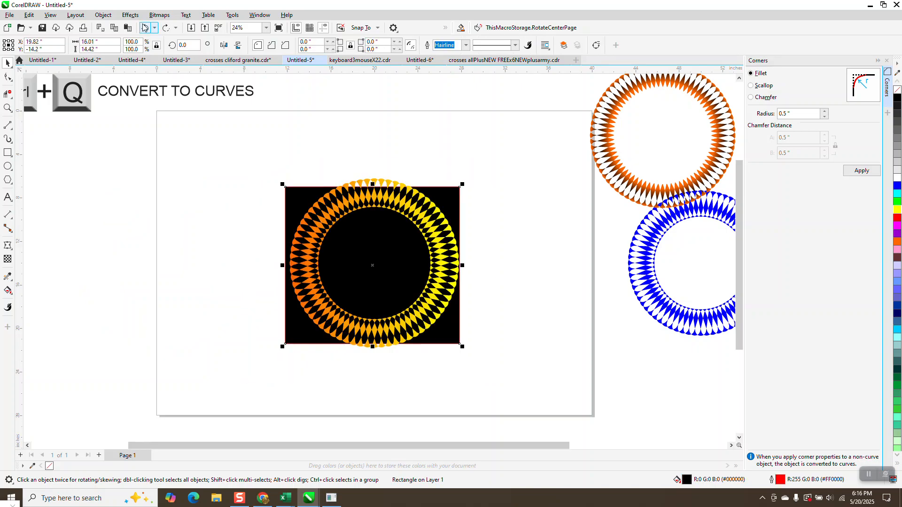
click(145, 28)
click(145, 28)
click(145, 29)
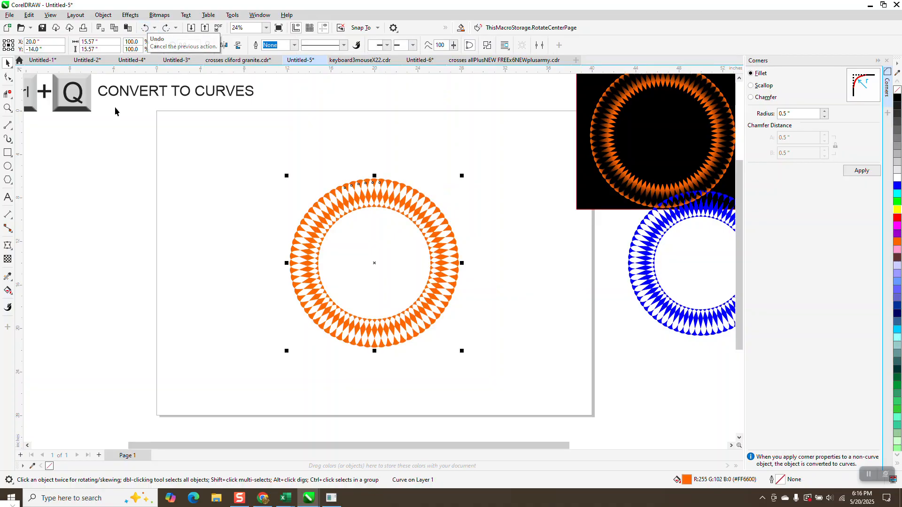
- Paste the orange-to-yellow ring and place it beside the orange ring, centred on the page's left edge
right_click(111, 151)
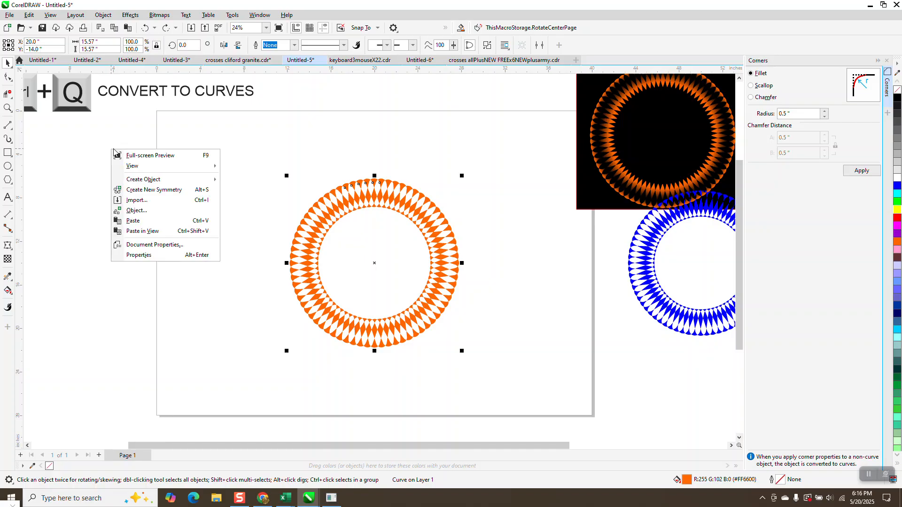
click(142, 231)
drag(464, 344, 157, 224)
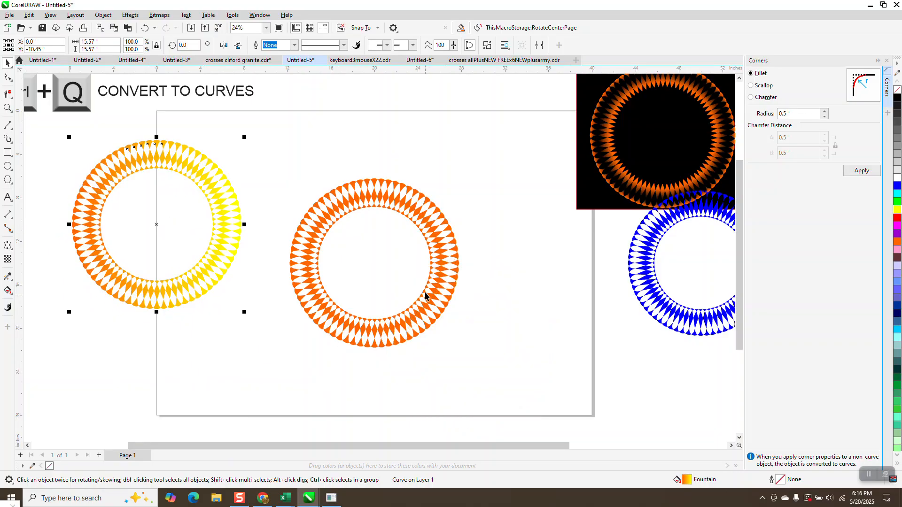
- Remove the fill from the solid orange ring and give it a black hairline outline
click(370, 198)
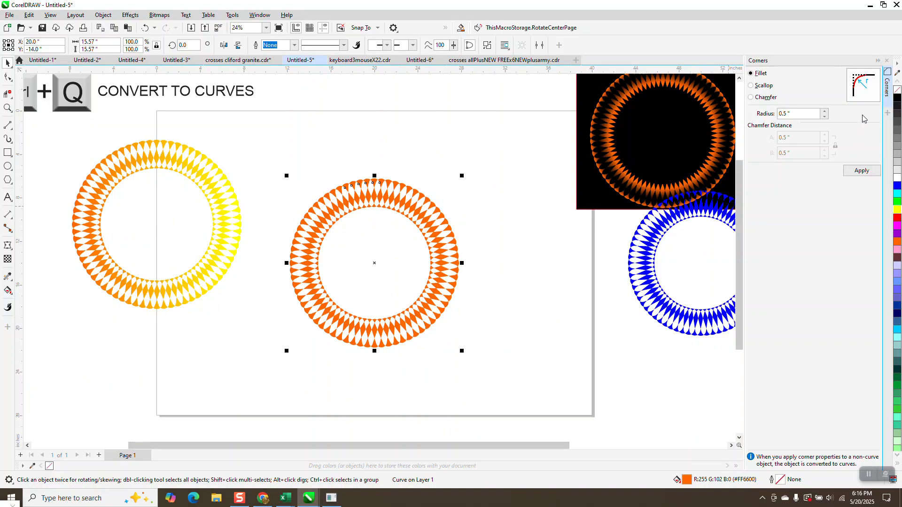
click(897, 90)
right_click(898, 97)
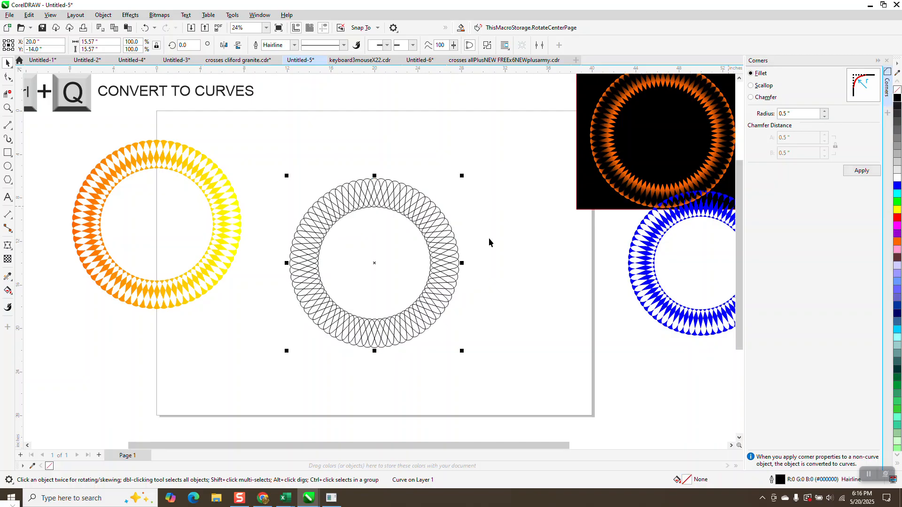
- Use Smart Fill with orange and no outline on the three stacked regions at the top centre of the outlined ring
click(8, 107)
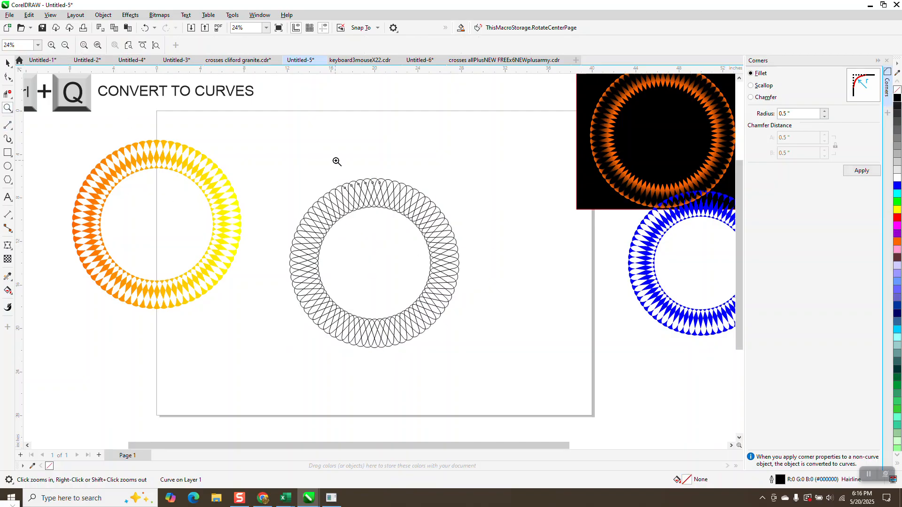
drag(337, 161, 422, 243)
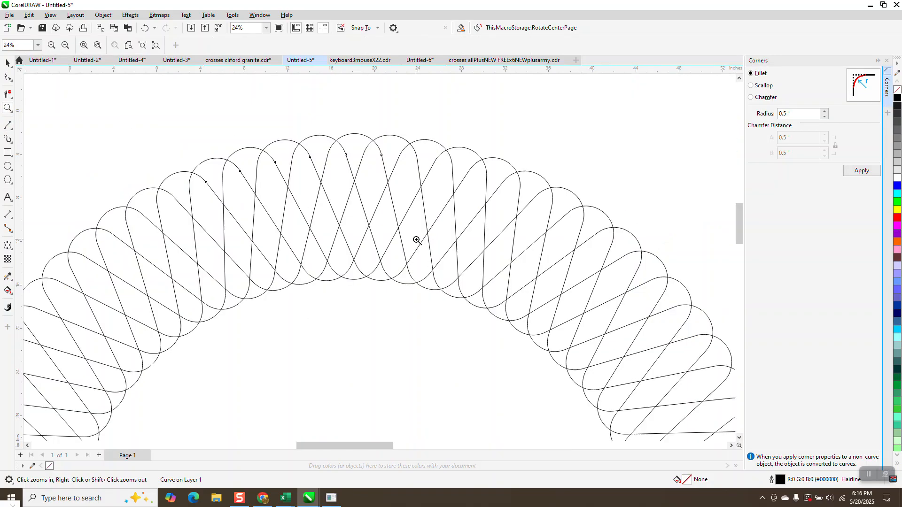
click(8, 291)
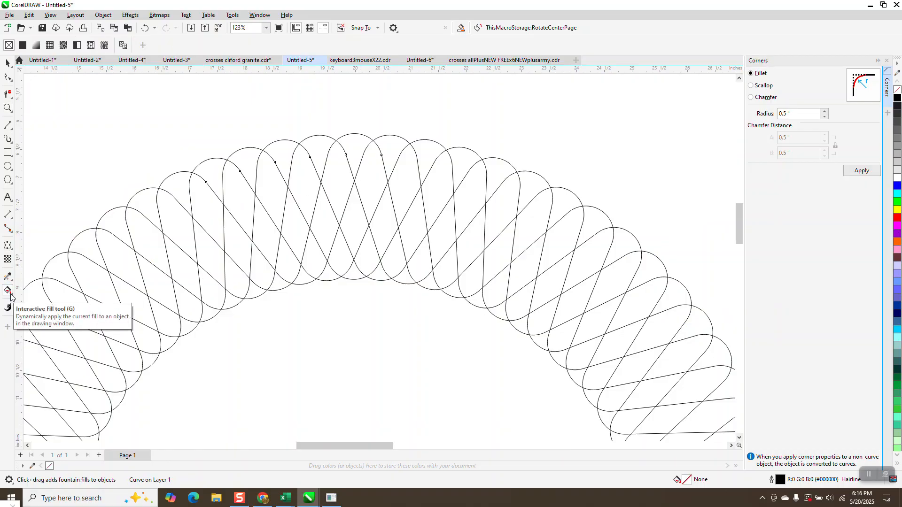
click(10, 292)
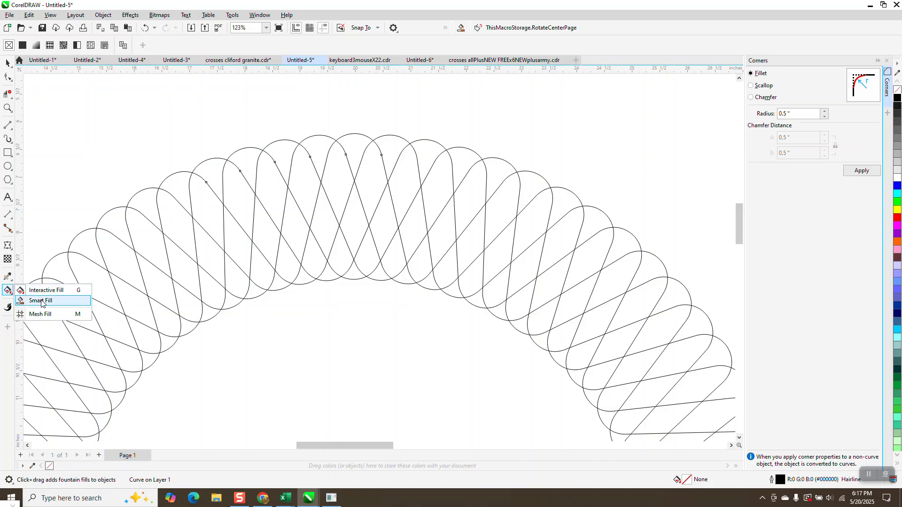
click(40, 300)
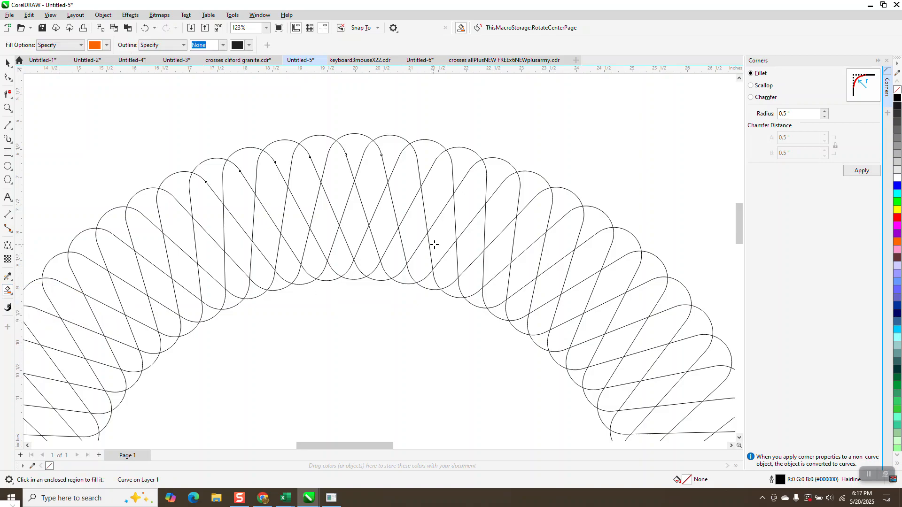
click(355, 150)
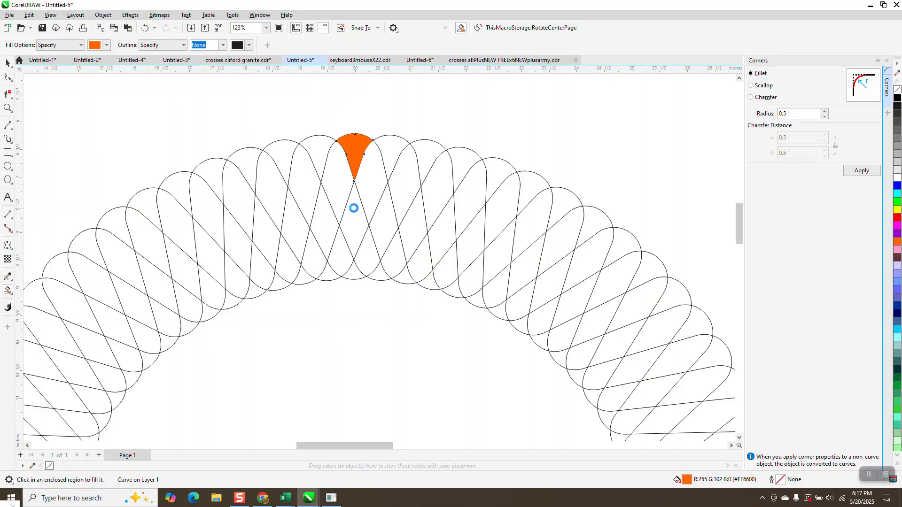
click(353, 205)
click(353, 272)
- Apply a linear fountain fill to the outer wedge, from orange at its tip to black beyond its rounded edge
click(7, 62)
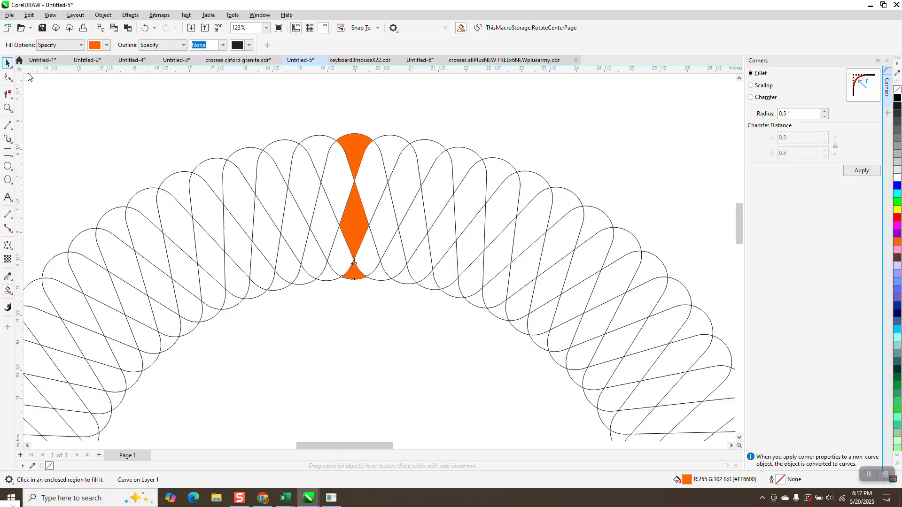
click(357, 155)
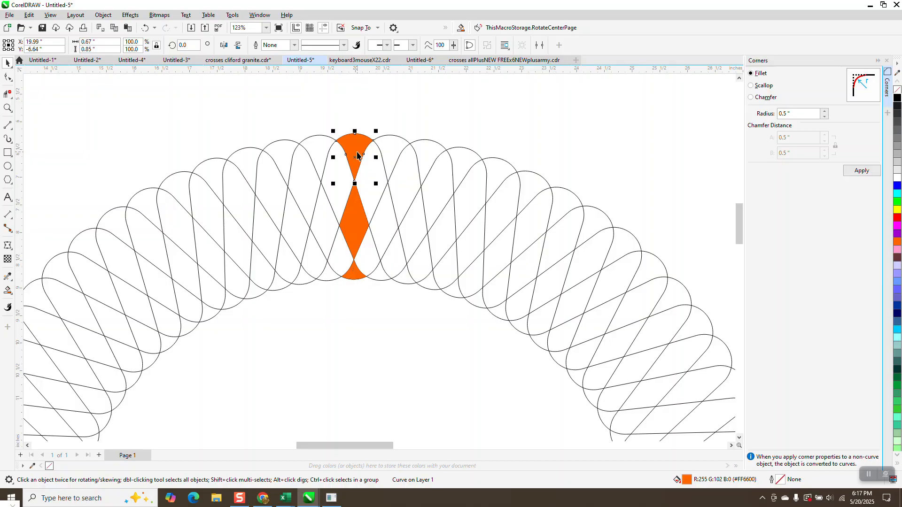
click(9, 291)
click(11, 294)
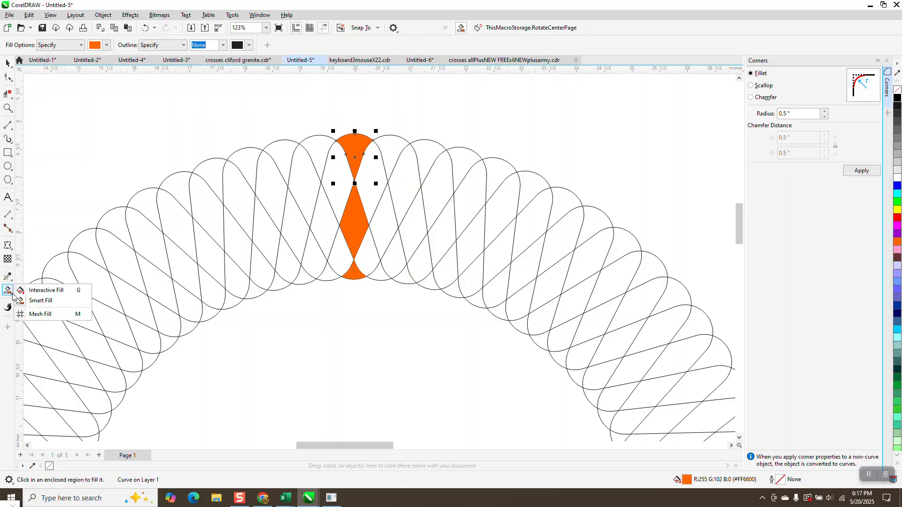
click(40, 290)
drag(353, 165, 355, 119)
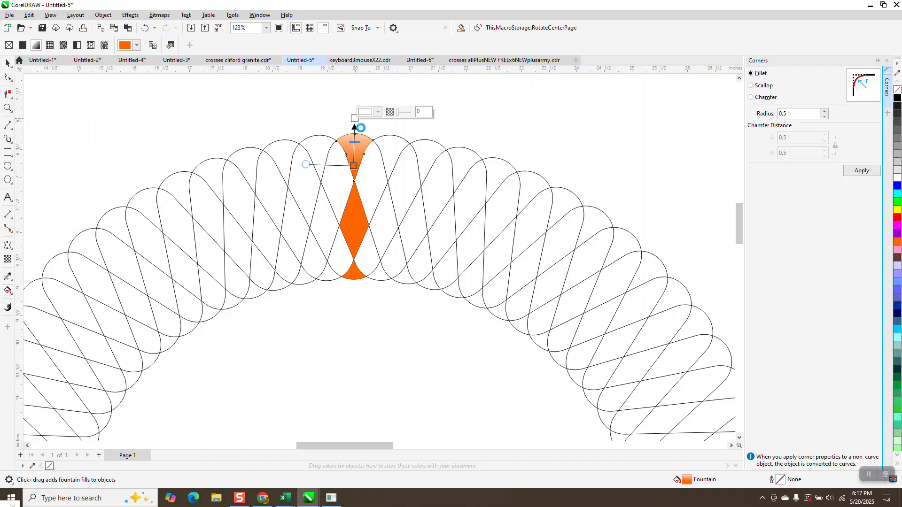
drag(898, 101, 356, 97)
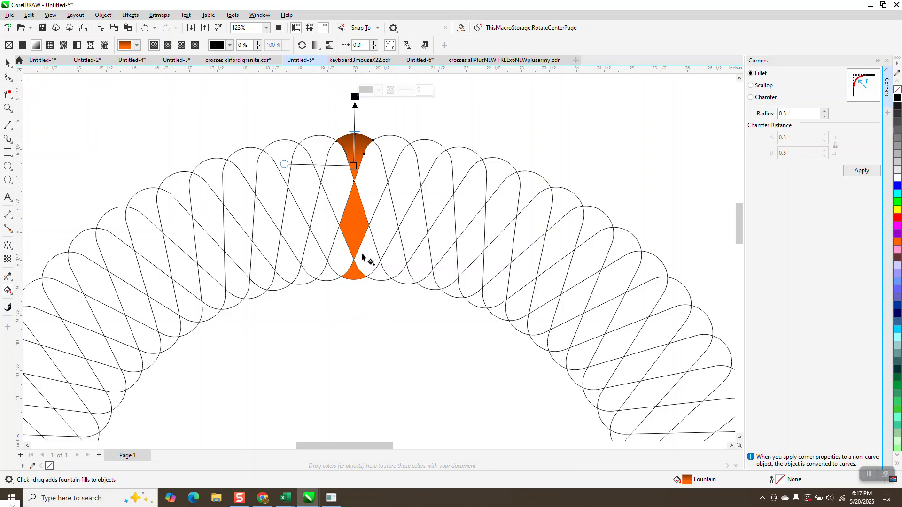
- Apply a downward linear fountain fill from orange to black to the small inner wedge
click(364, 281)
drag(357, 274, 352, 308)
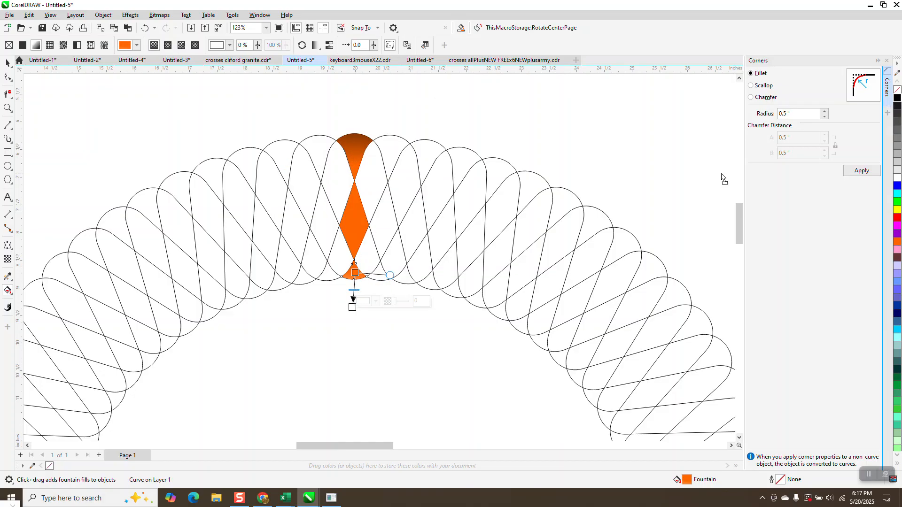
click(352, 307)
- Apply an elliptical fountain fill to the middle diamond, with a black centre fading out to orange
click(358, 227)
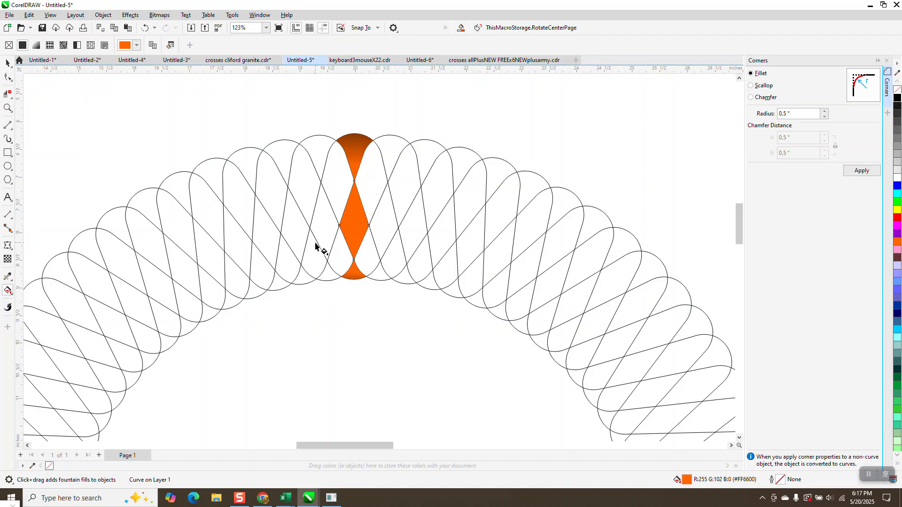
drag(353, 226, 353, 206)
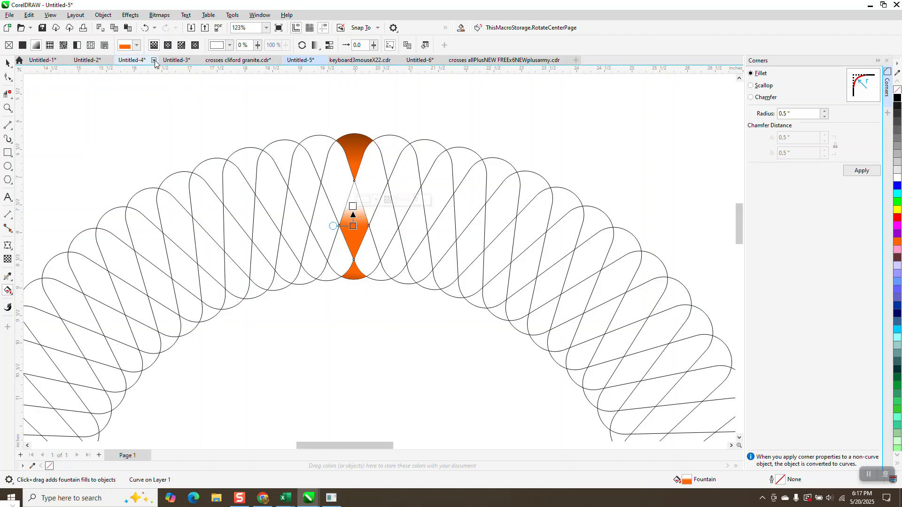
click(169, 45)
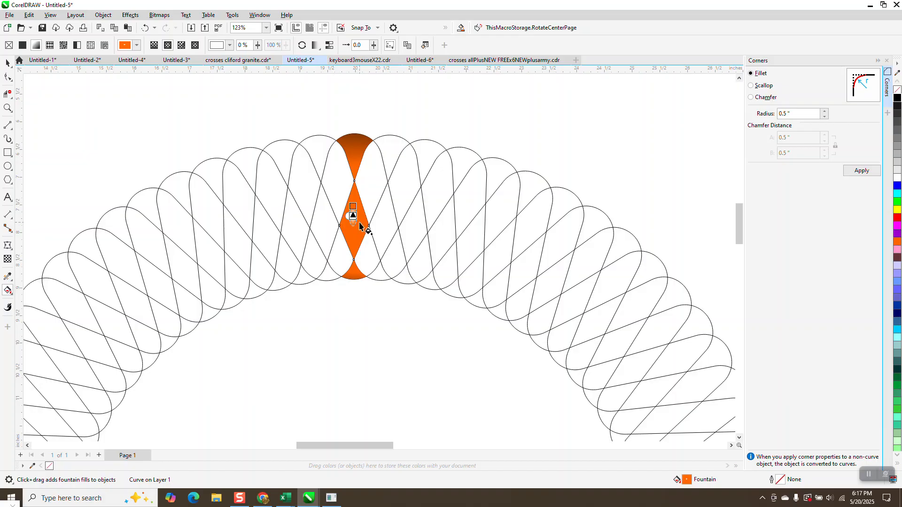
mouse_move(354, 216)
mouse_down()
mouse_move(357, 226)
mouse_move(340, 225)
mouse_move(361, 203)
mouse_move(354, 221)
mouse_up()
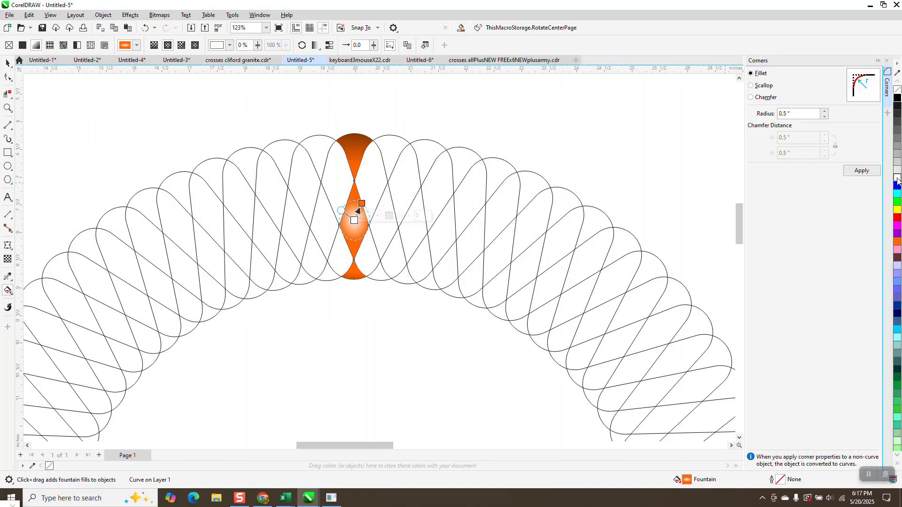
click(897, 97)
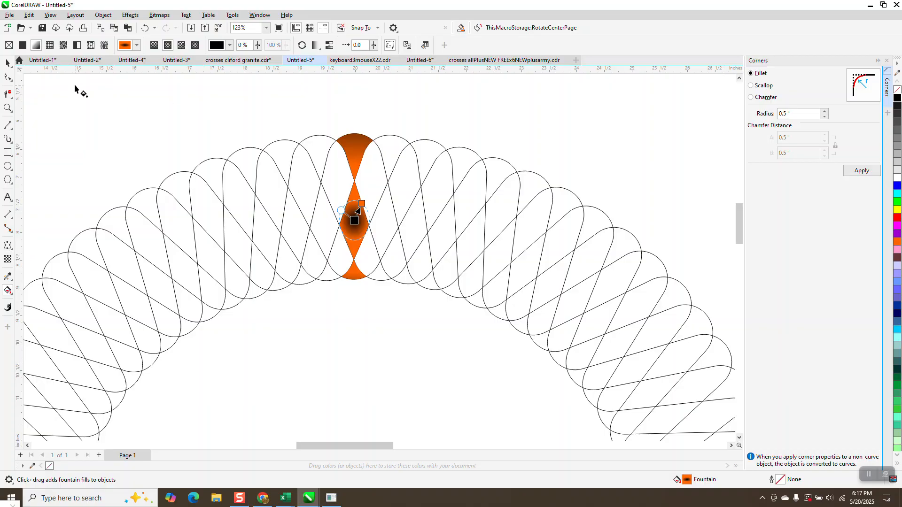
- Delete the outlined ring, leaving only the three gradient-filled pieces
click(7, 63)
scroll(393, 201, down, 2)
click(419, 208)
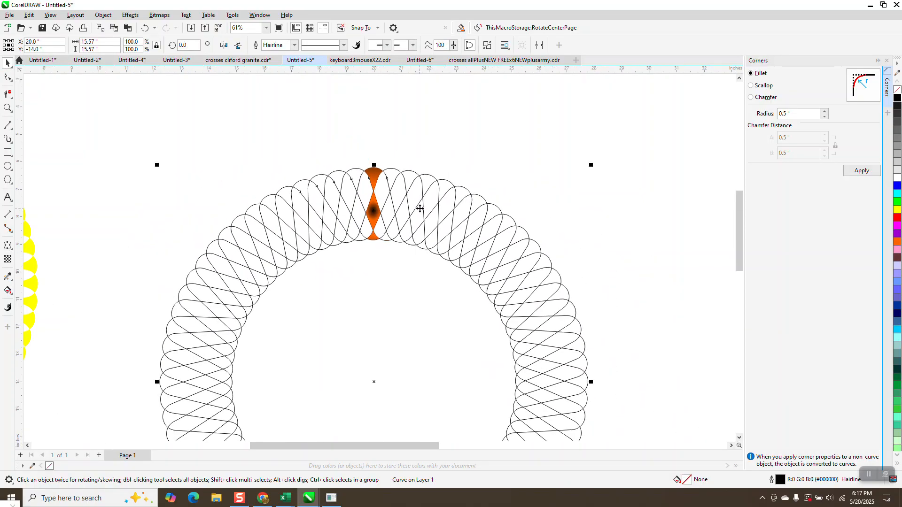
key(Delete)
- Group the three gradient-filled pieces and close the Corners docker
scroll(416, 206, down, 1)
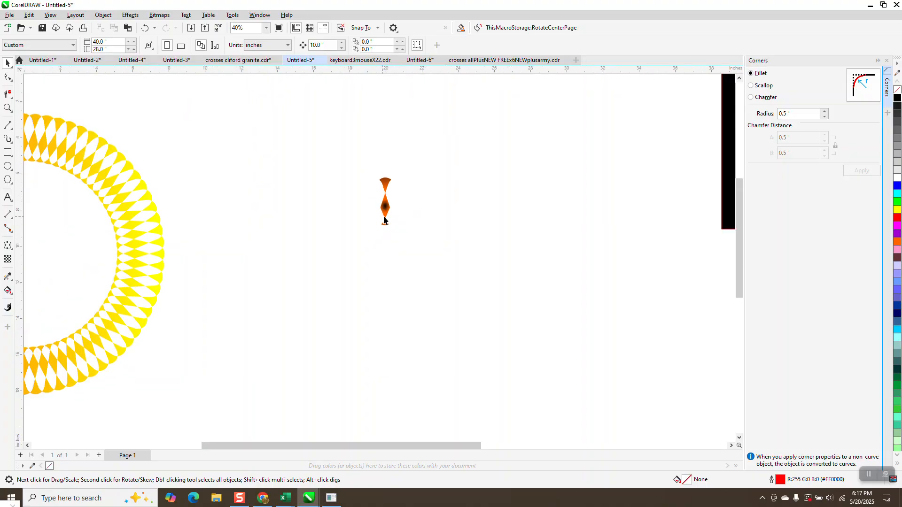
scroll(384, 220, down, 1)
drag(420, 245, 423, 244)
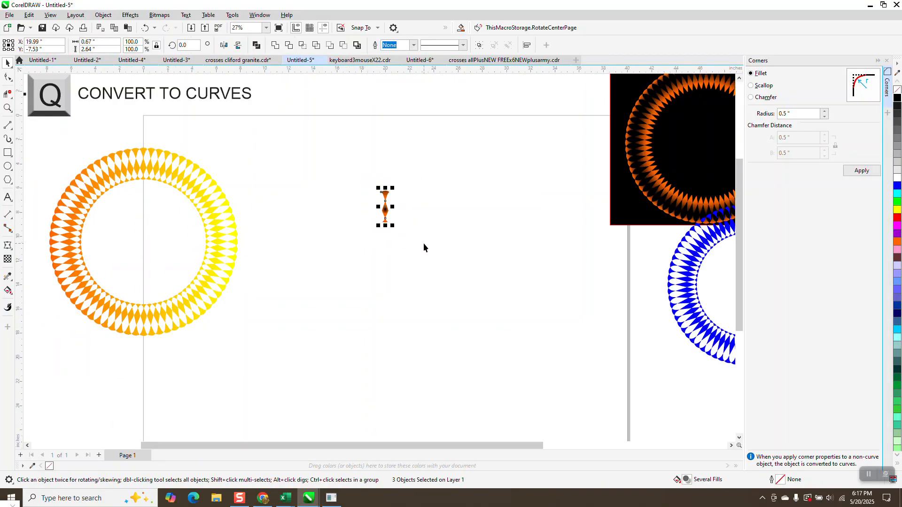
key(ctrl+g)
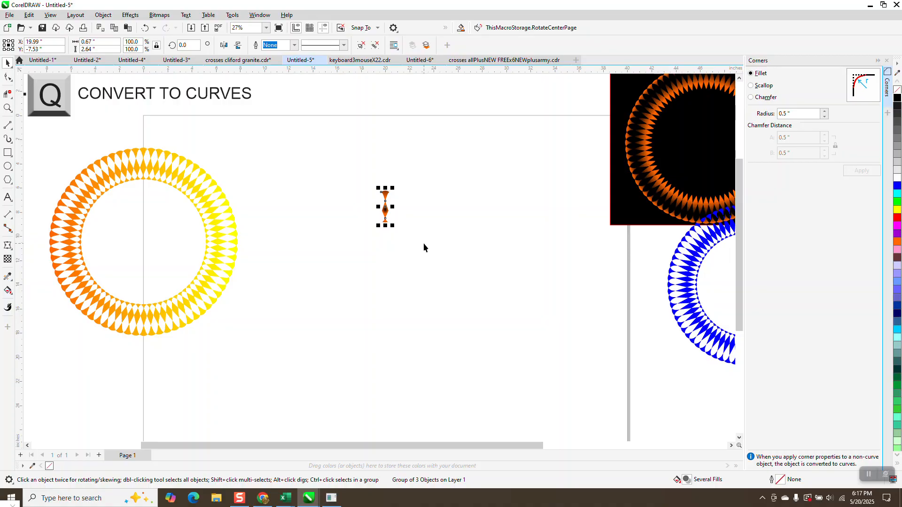
click(887, 60)
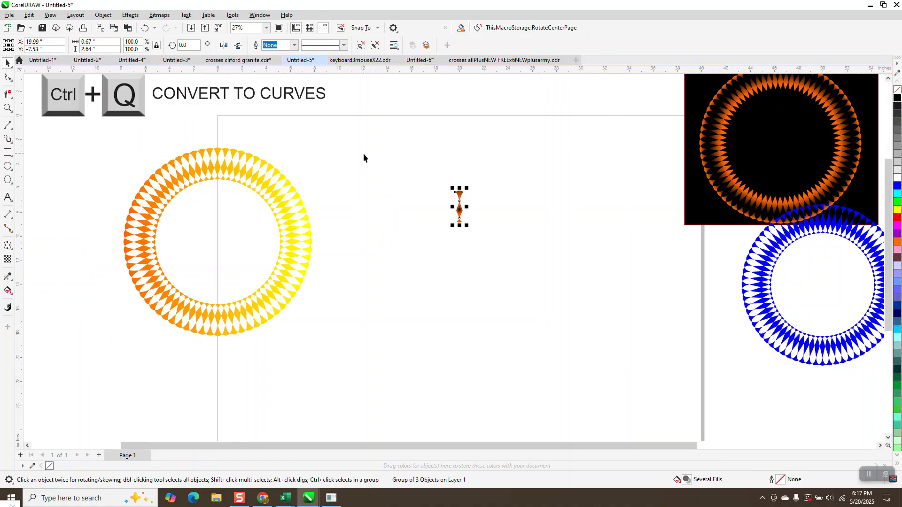
- Set the grouped pieces' rotation centre to the centre of the page and show the rotation handles
key(alt+c)
click(480, 181)
click(462, 196)
click(460, 202)
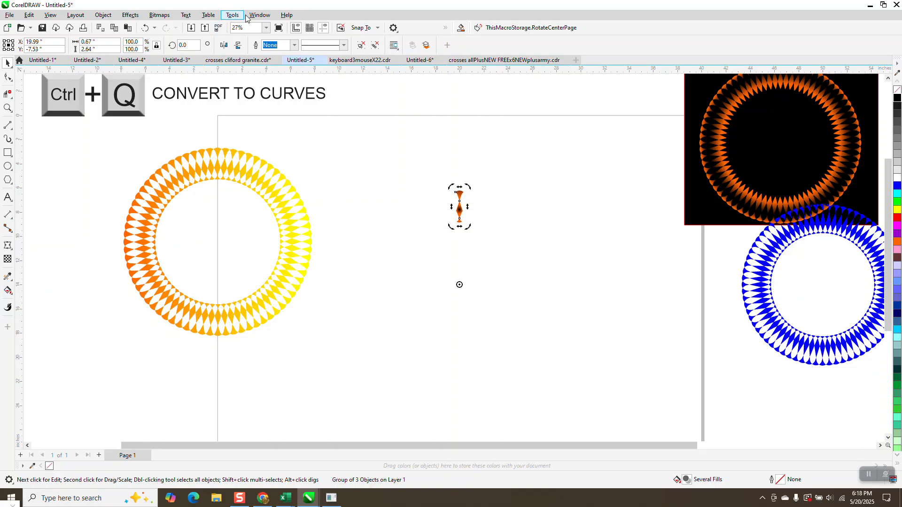
- Rotate the grouped pieces by 5 degrees around the page centre with 71 copies to form a full ring
click(260, 14)
mouse_move(277, 144)
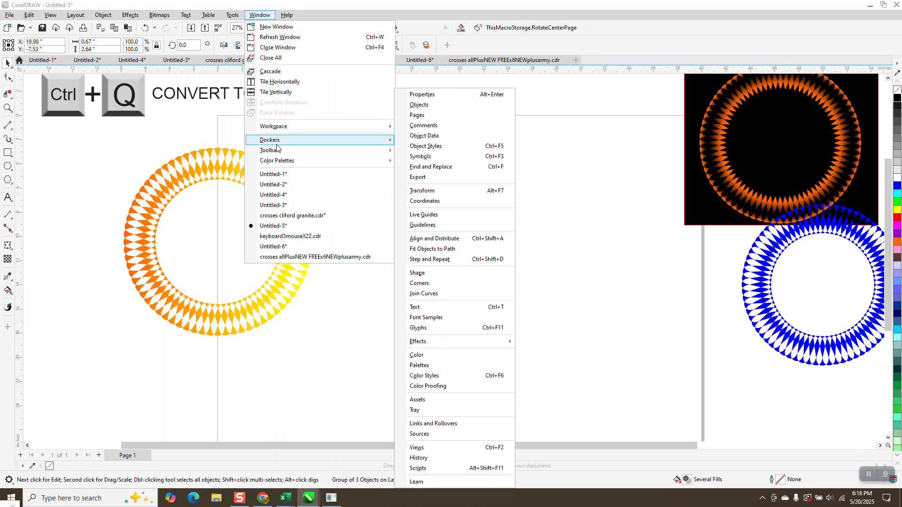
click(417, 192)
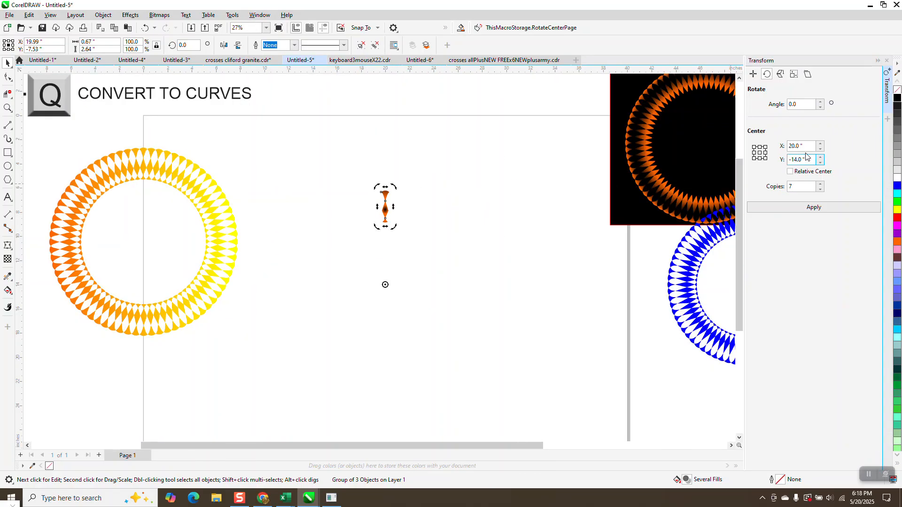
text(5)
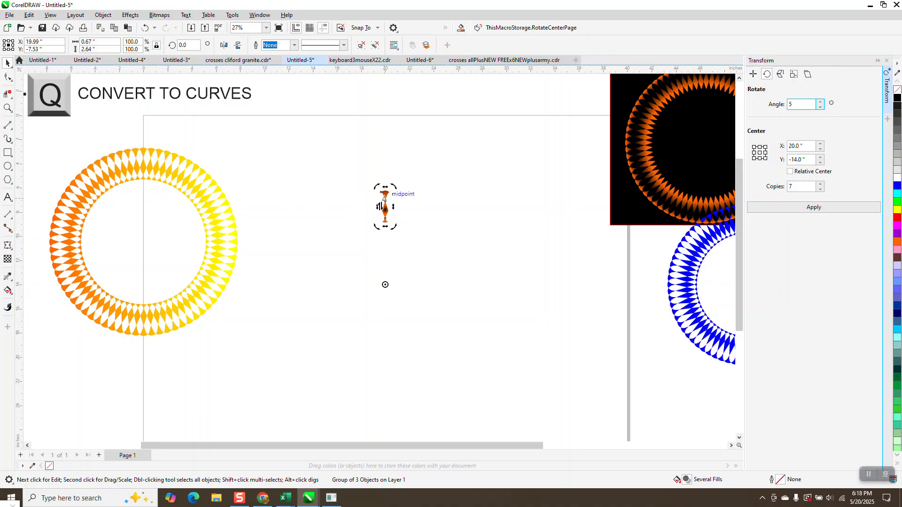
click(797, 186)
text(71)
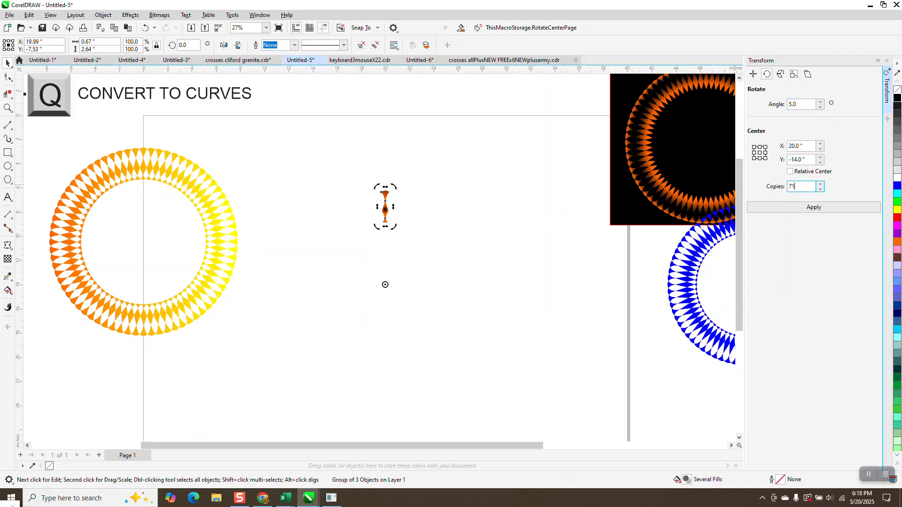
click(806, 210)
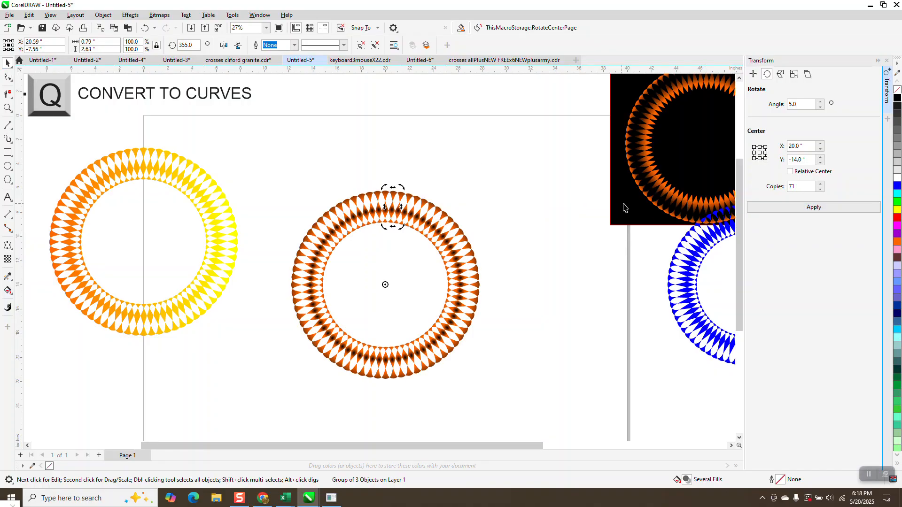
- Move the black rectangle behind the new gradient ring and enlarge it to about 17.4 by 18 inches to cover the whole ring
drag(631, 208, 274, 342)
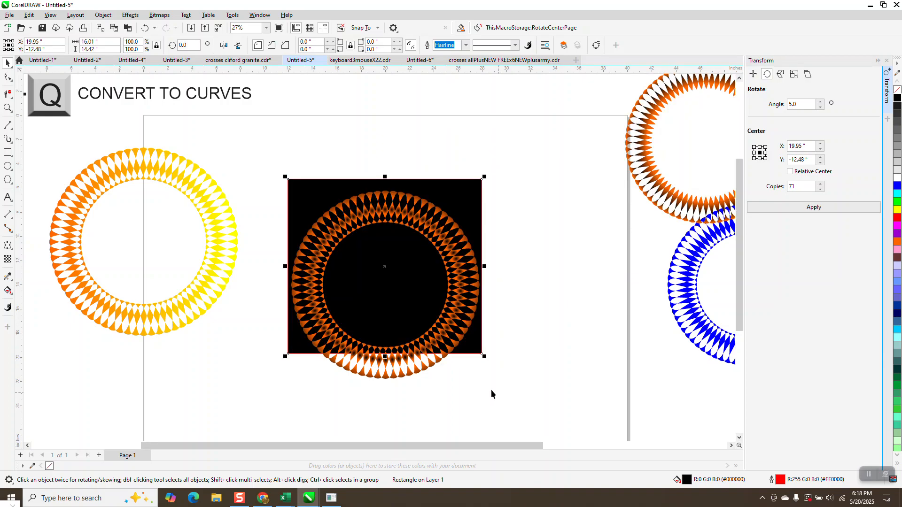
drag(484, 358, 499, 372)
drag(394, 371, 381, 399)
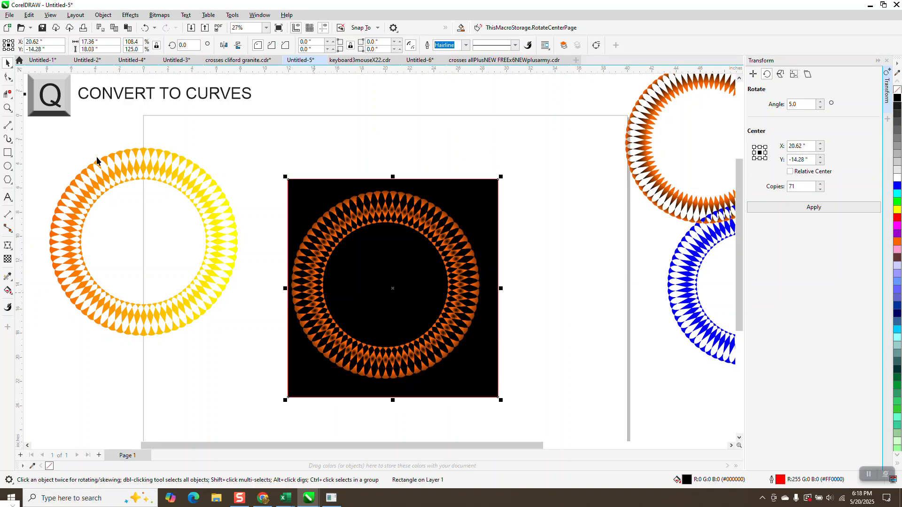
- Examine the new ring's gradient segments up close against the black background, and view the Combine and Convert to Curves shortcut notes
click(7, 108)
drag(355, 185, 477, 266)
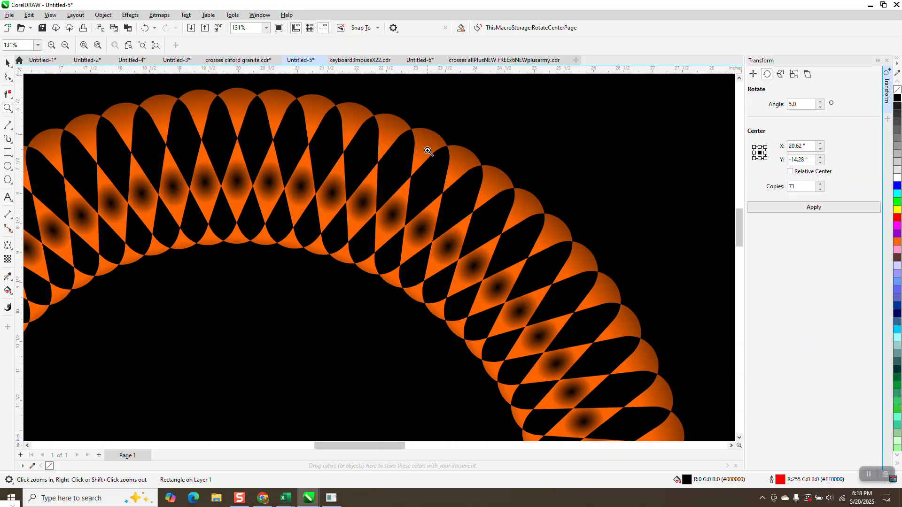
scroll(428, 151, down, 4)
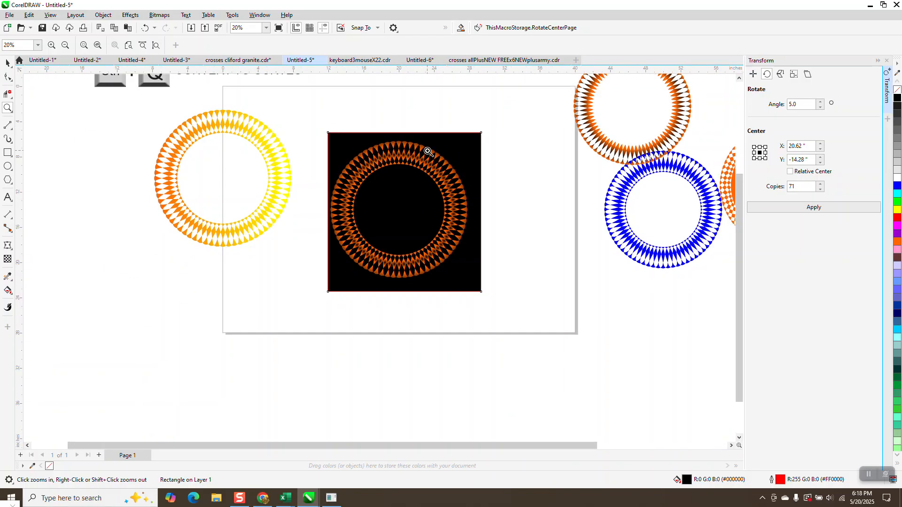
scroll(426, 153, down, 2)
drag(268, 94, 369, 137)
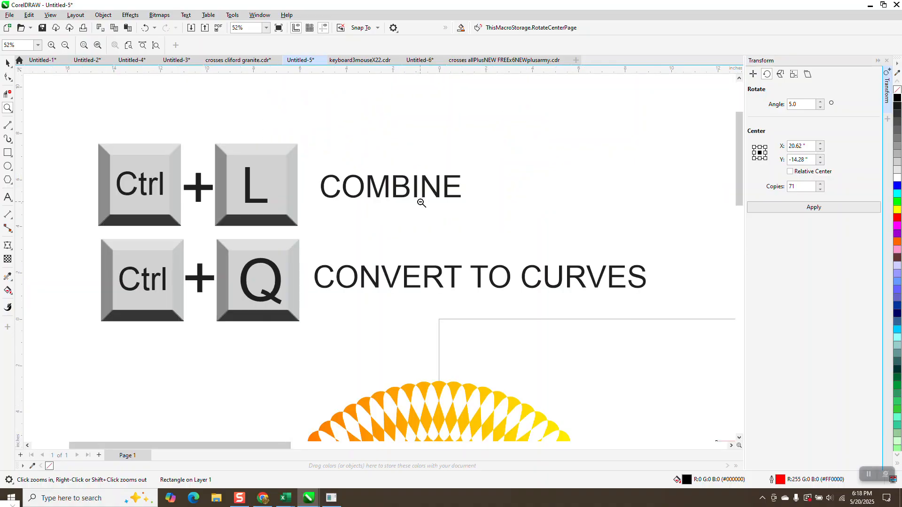